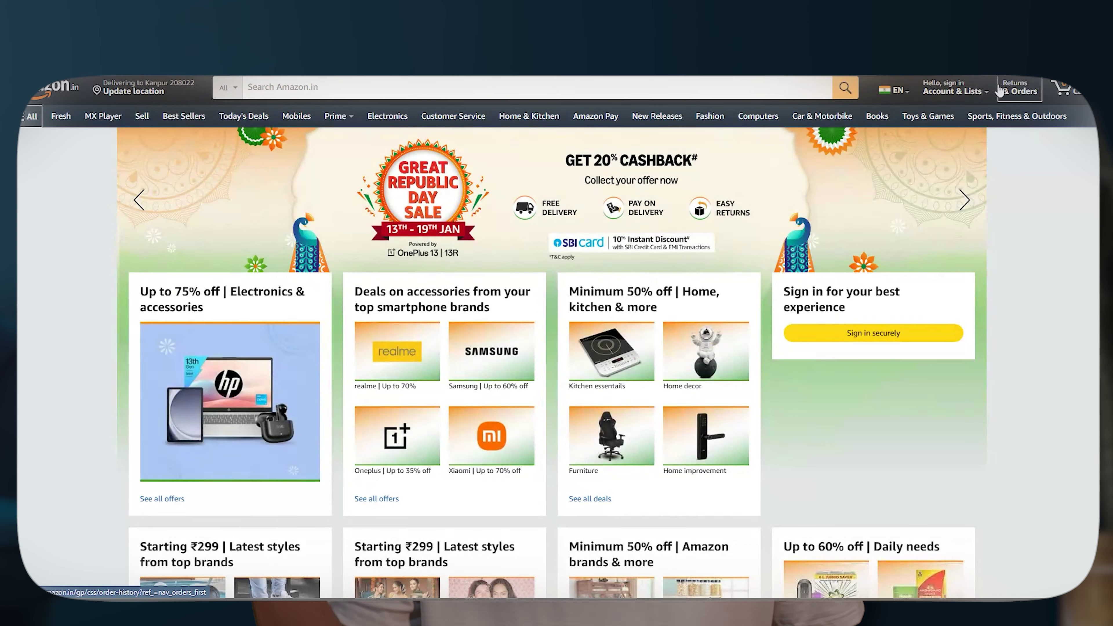
pyautogui.moveTo(992, 90)
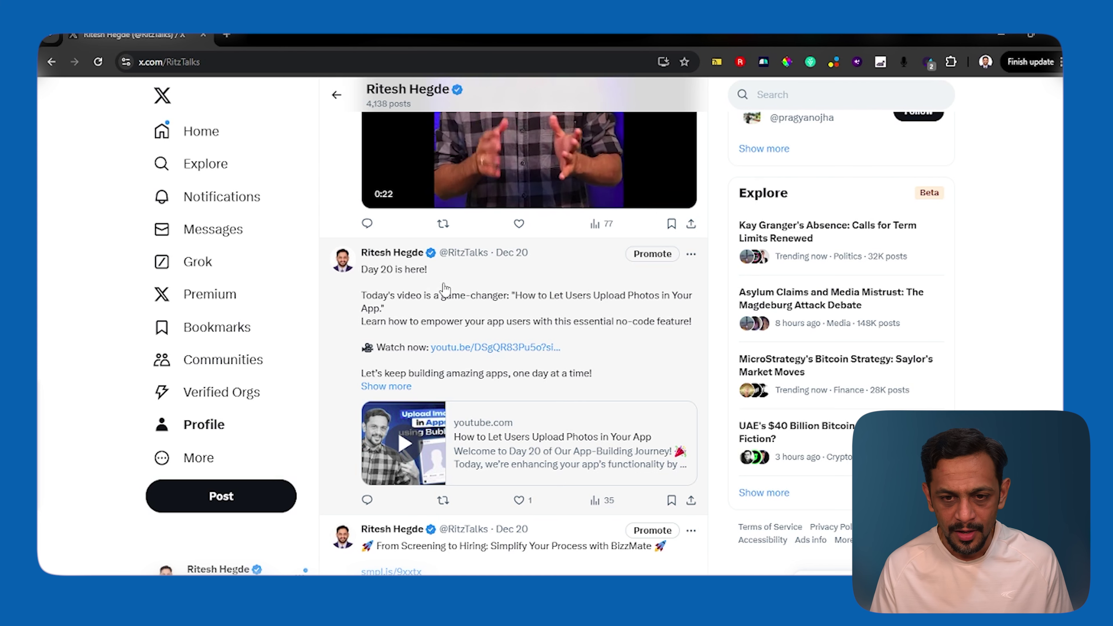
pyautogui.moveTo(393, 257)
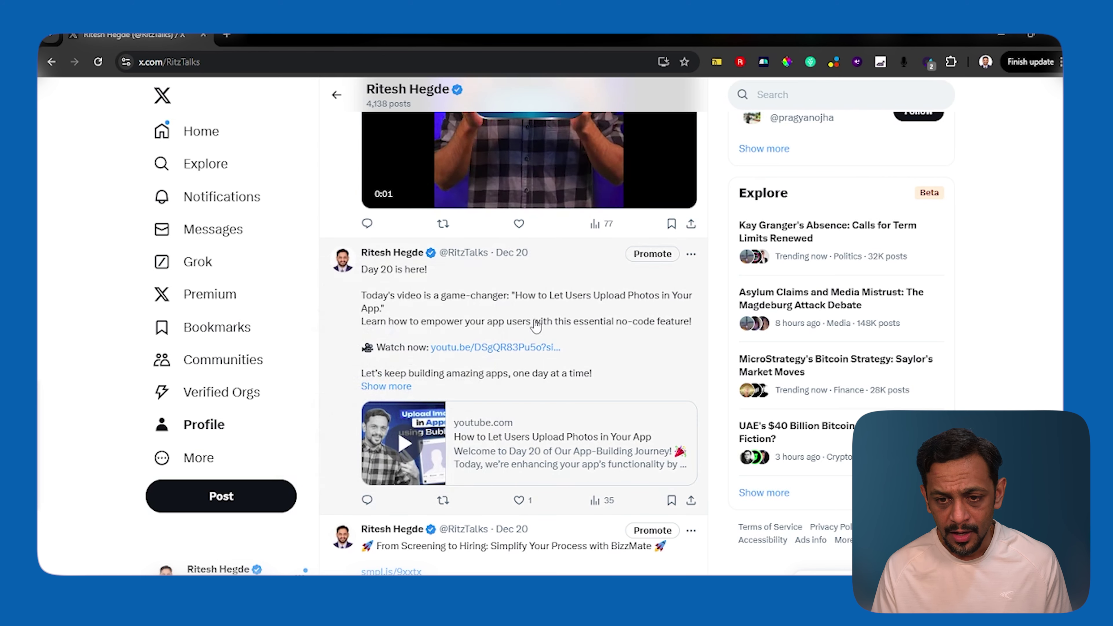
pyautogui.scroll(-1, 494, 259)
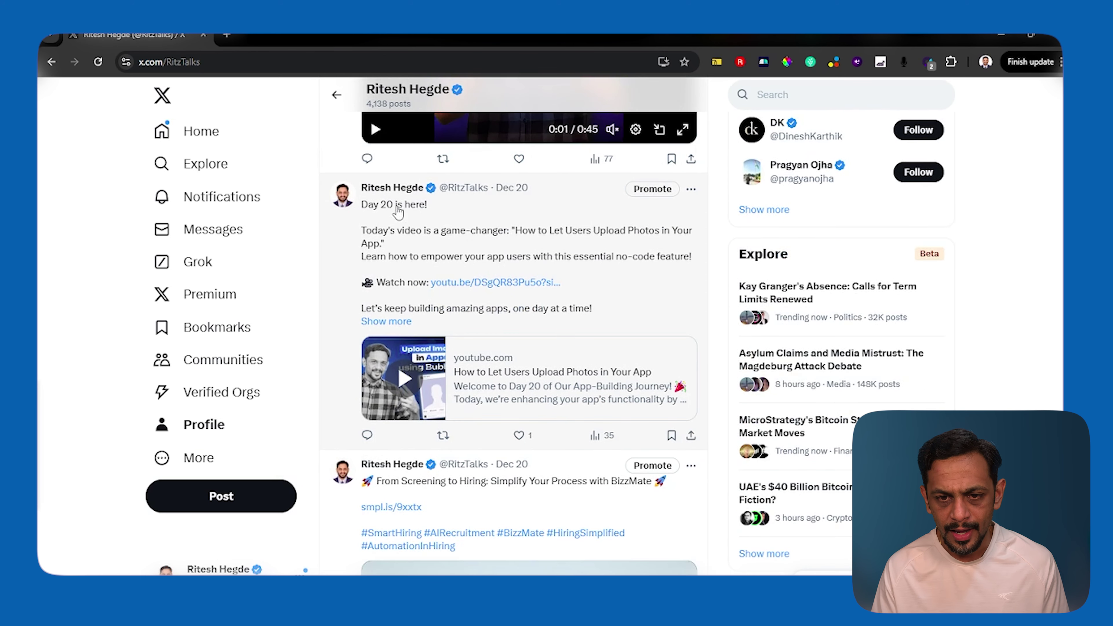
pyautogui.moveTo(392, 198)
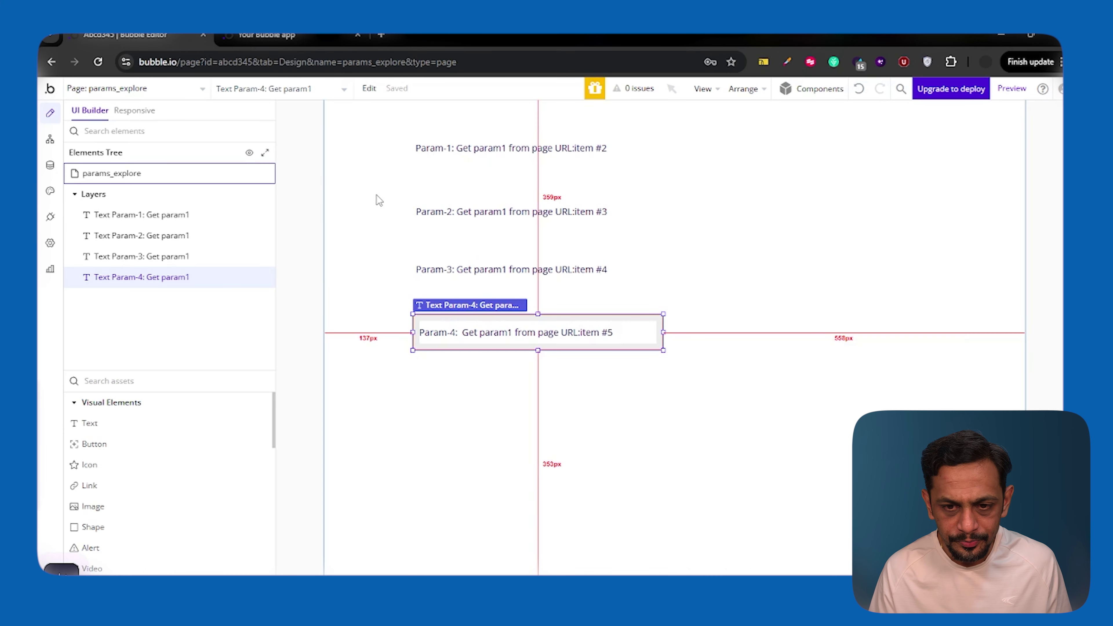
# - Open the tweet page, go into its each_tweet reusable element, and open the nested original_tweet element for editing
pyautogui.click(132, 88)
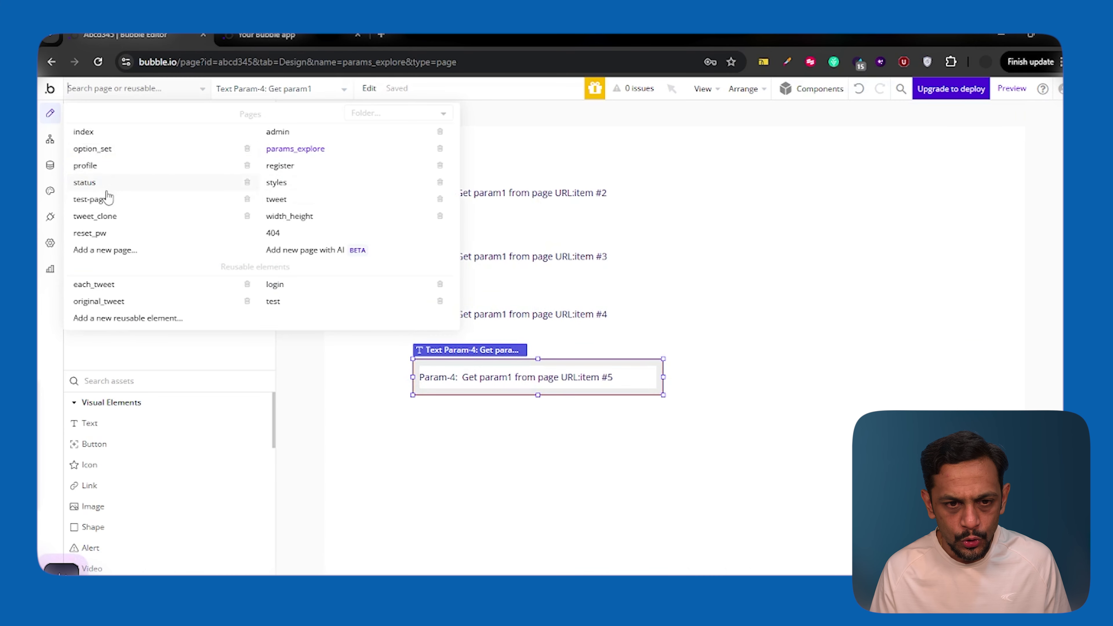
pyautogui.click(277, 202)
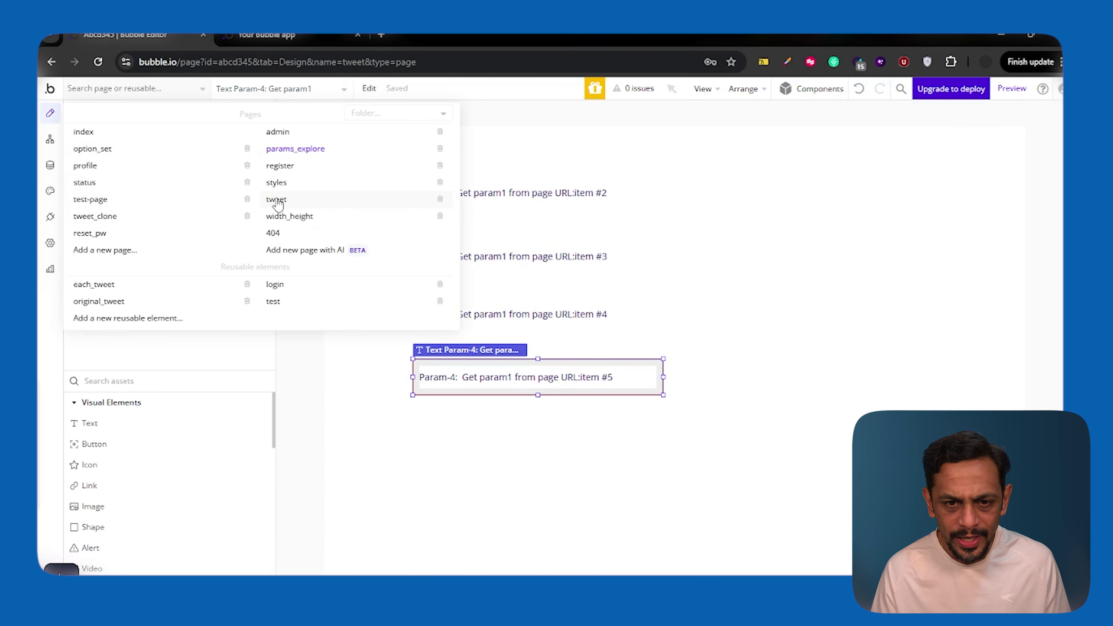
pyautogui.scroll(-2, 597, 348)
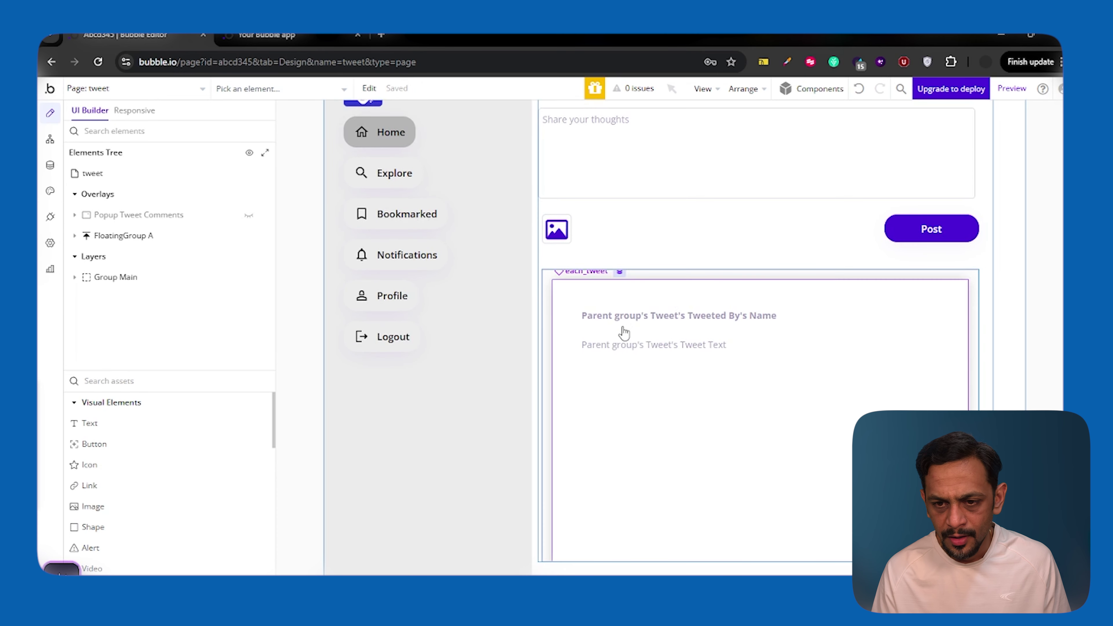
pyautogui.doubleClick(627, 312)
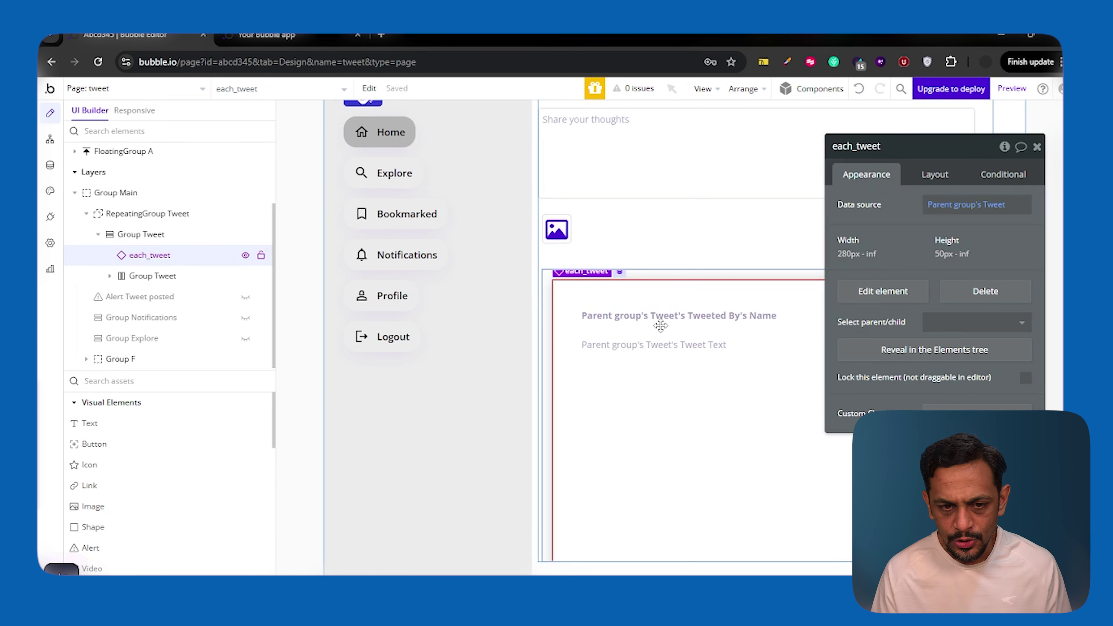
pyautogui.click(902, 296)
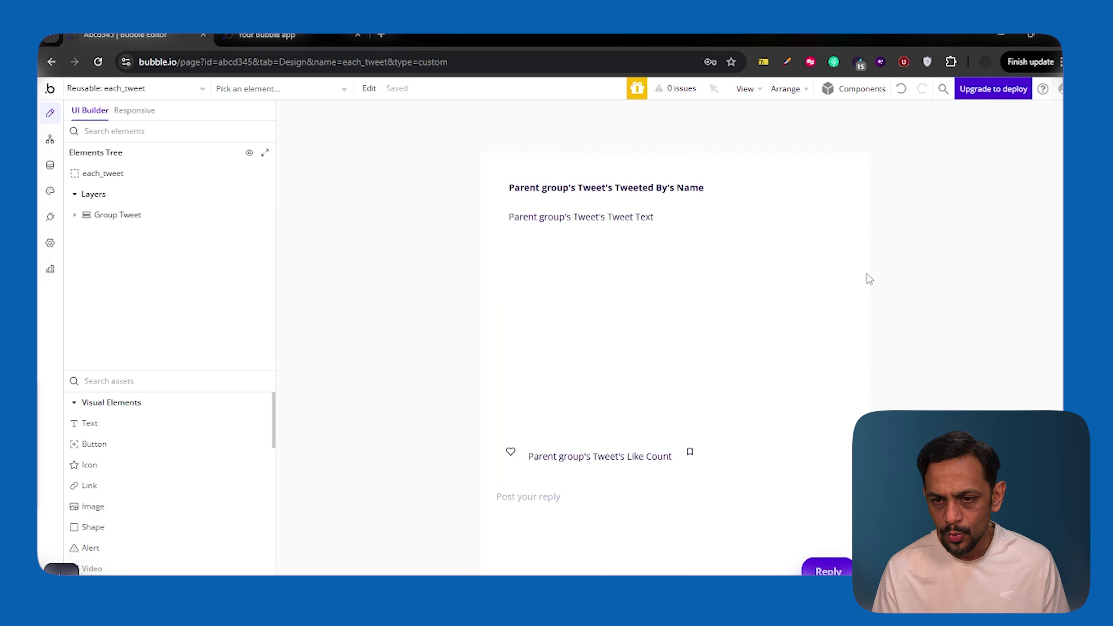
pyautogui.doubleClick(558, 184)
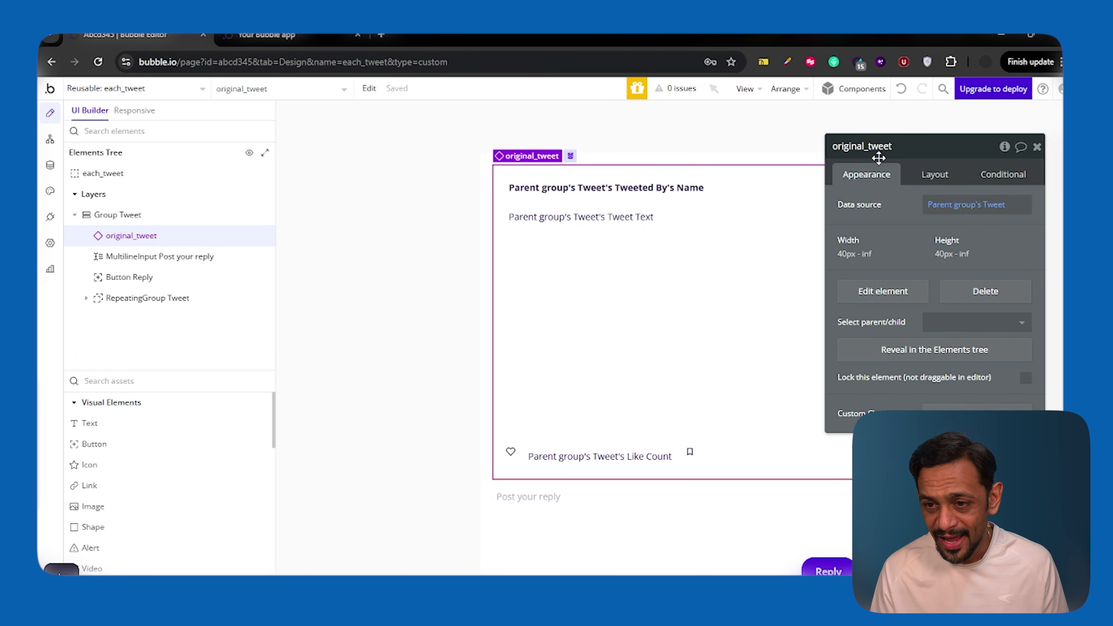
pyautogui.click(868, 296)
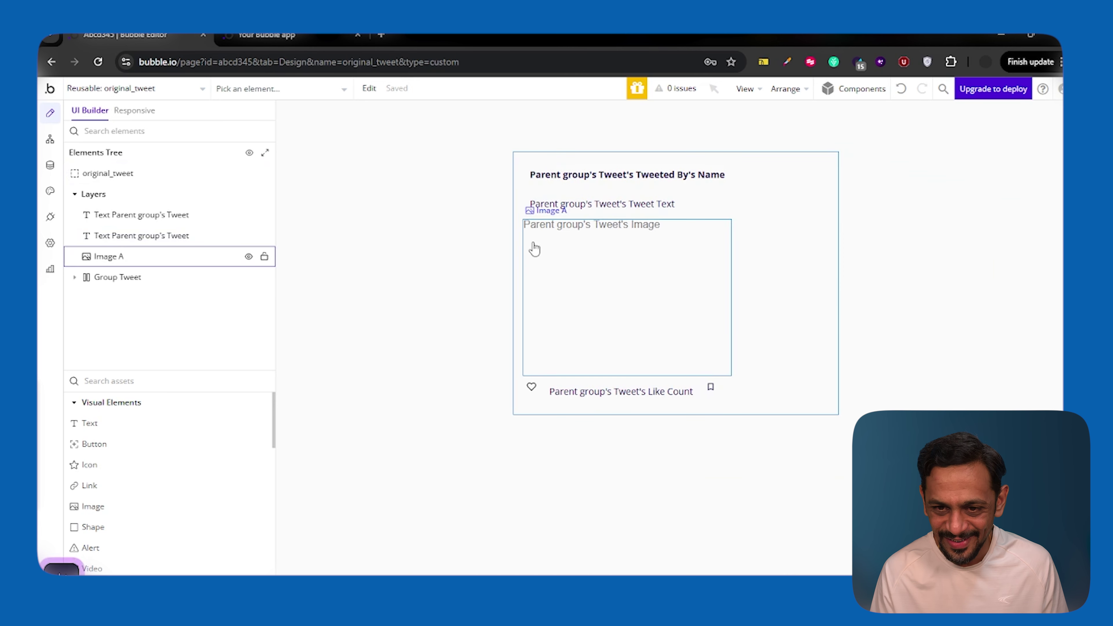
# - Add a Group Focus container to the original_tweet reusable element
pyautogui.doubleClick(558, 175)
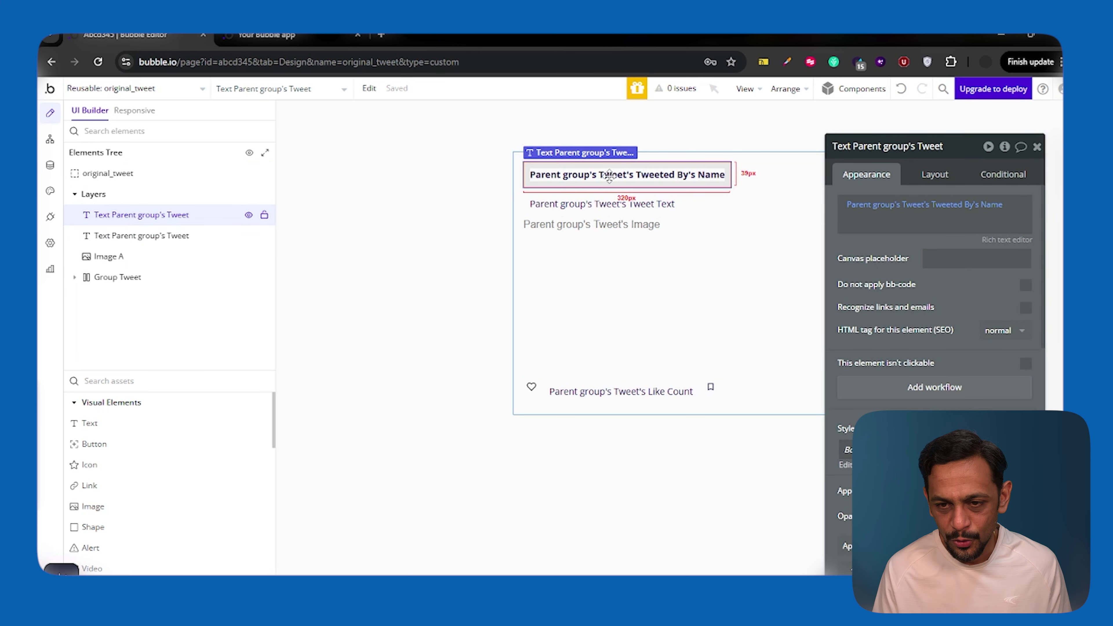
pyautogui.click(1037, 147)
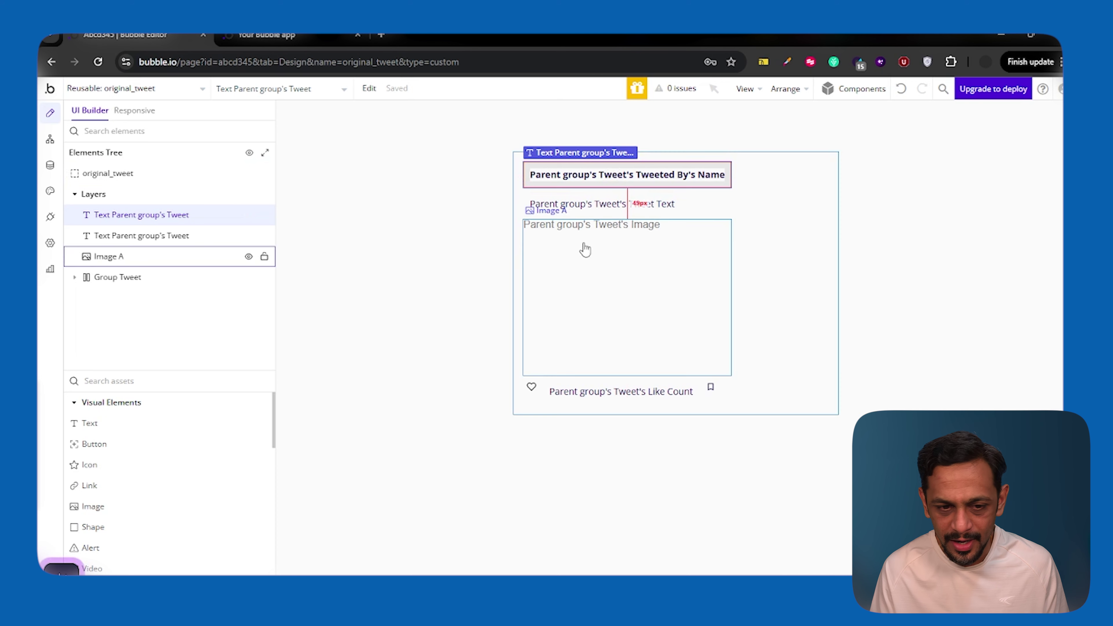
pyautogui.click(155, 380)
pyautogui.write('focus')
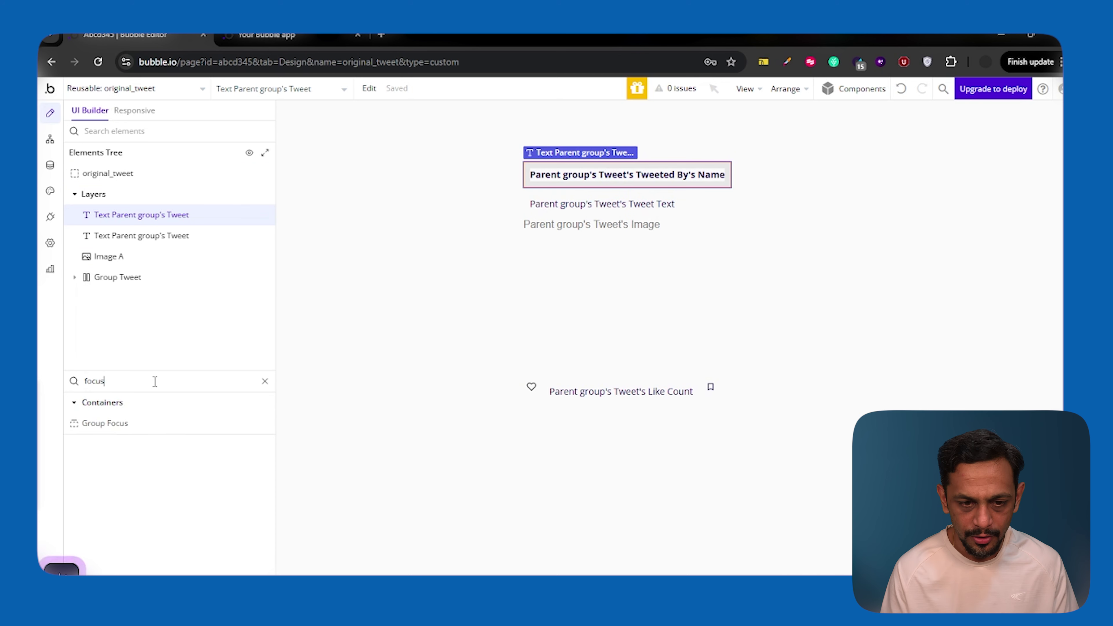
pyautogui.click(110, 423)
pyautogui.moveTo(529, 239); pyautogui.dragTo(661, 372)
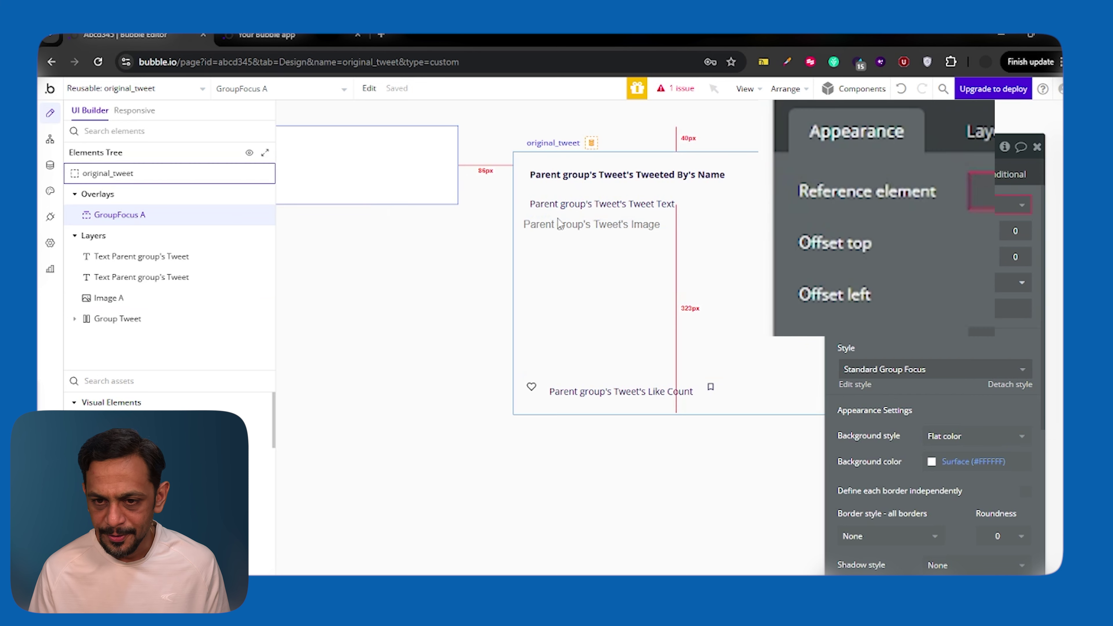
pyautogui.click(559, 171)
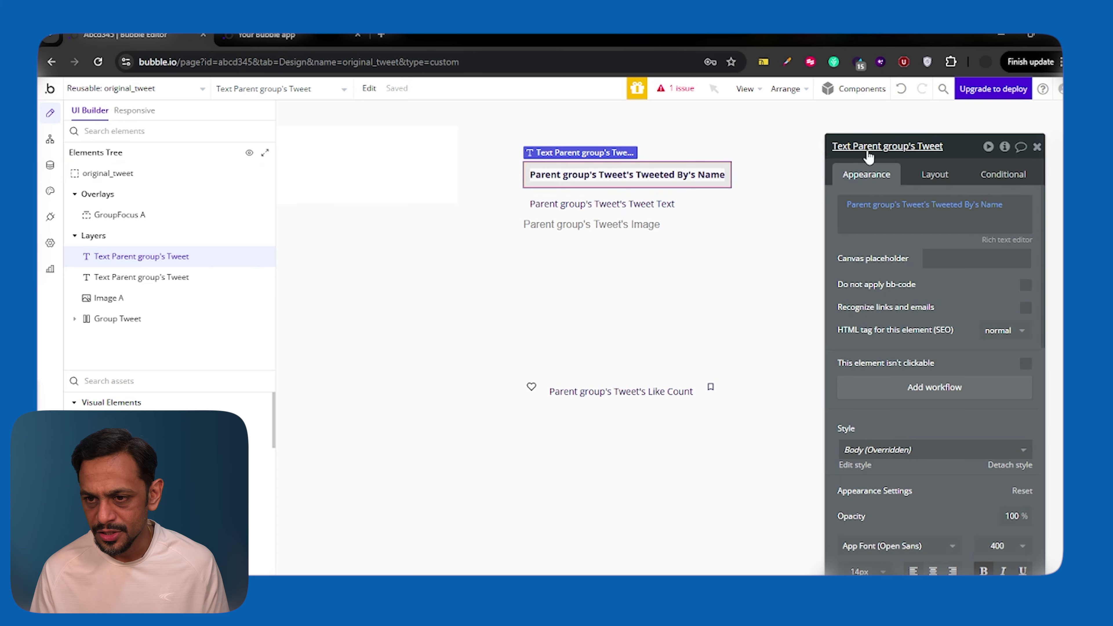
pyautogui.click(322, 148)
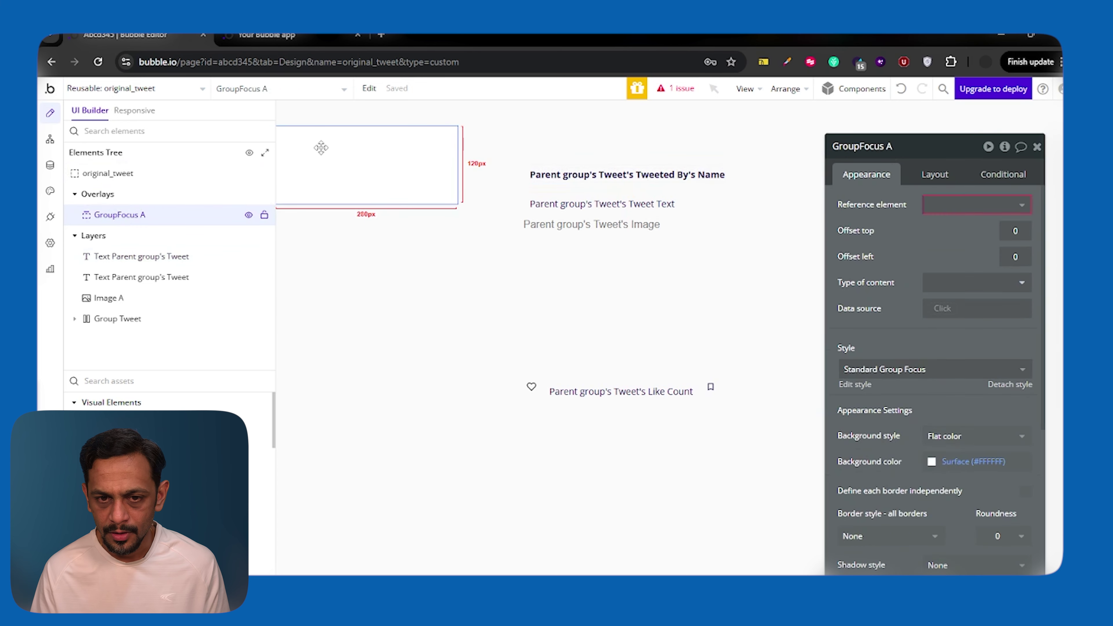
pyautogui.click(941, 206)
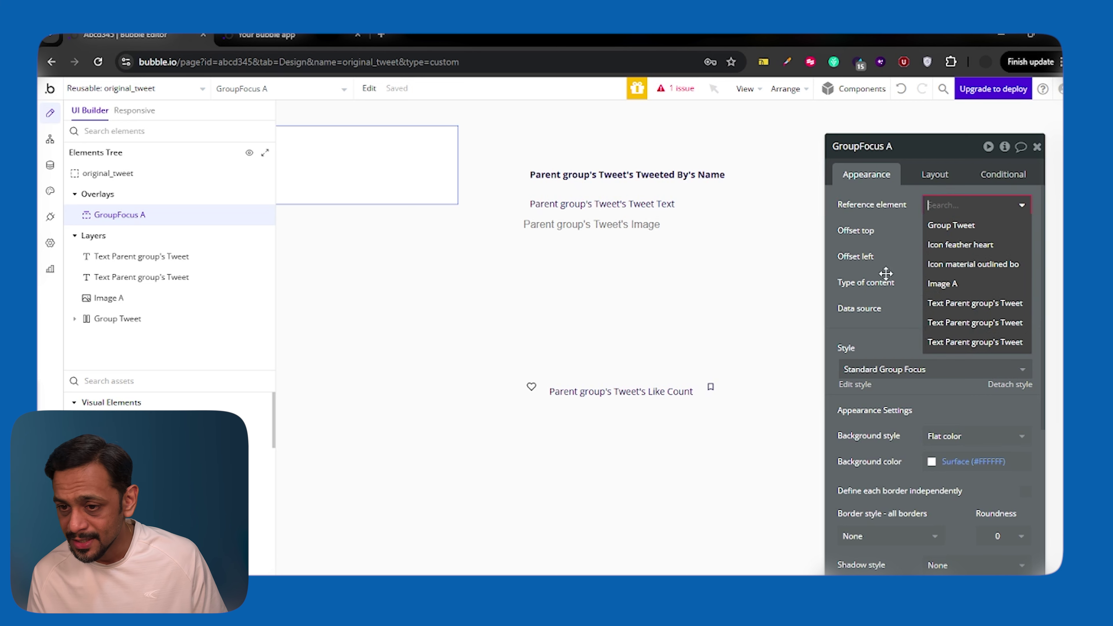
pyautogui.click(880, 263)
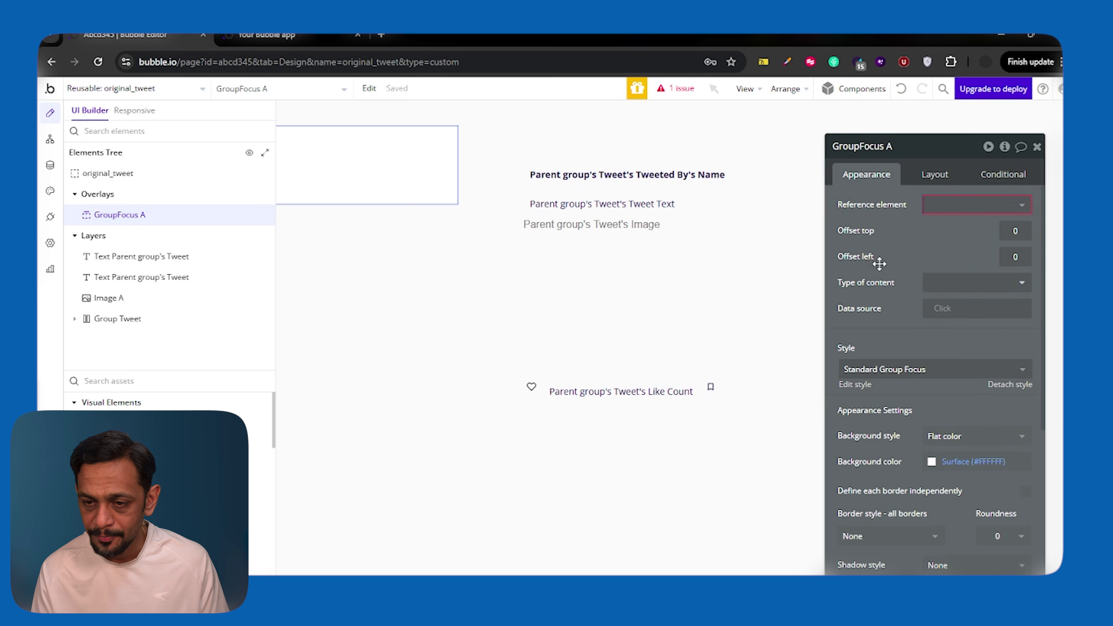
# - Rename the text element showing the tweet author's name to "Text Tweeted By"
pyautogui.click(618, 168)
pyautogui.click(926, 148)
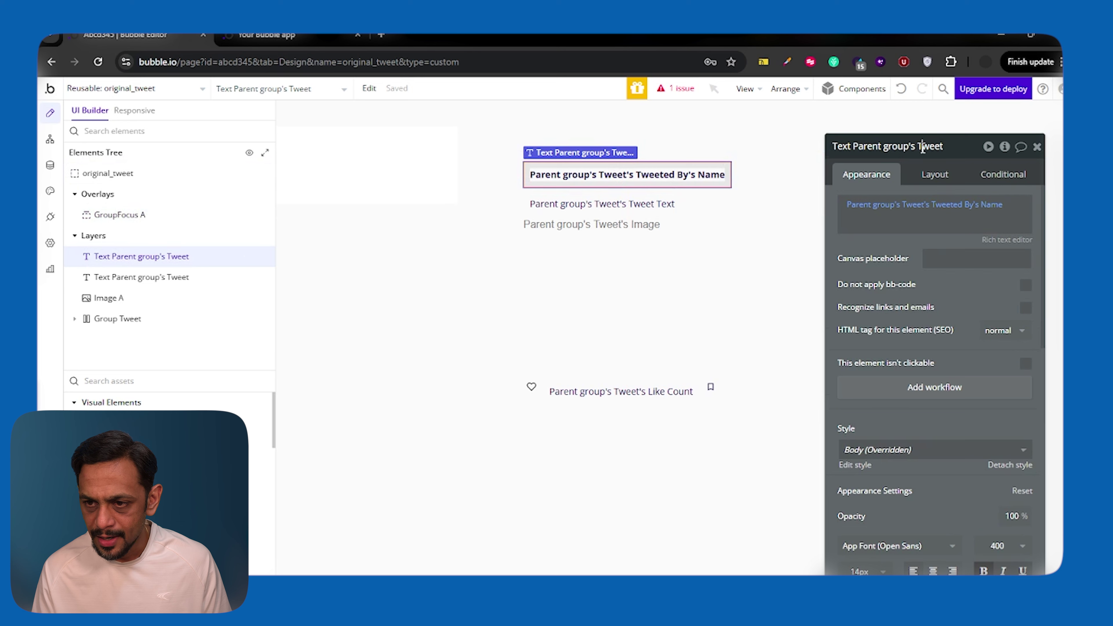
pyautogui.hotkey('ctrl', 'BackSpace')
pyautogui.hotkey('ctrl', 'BackSpace')
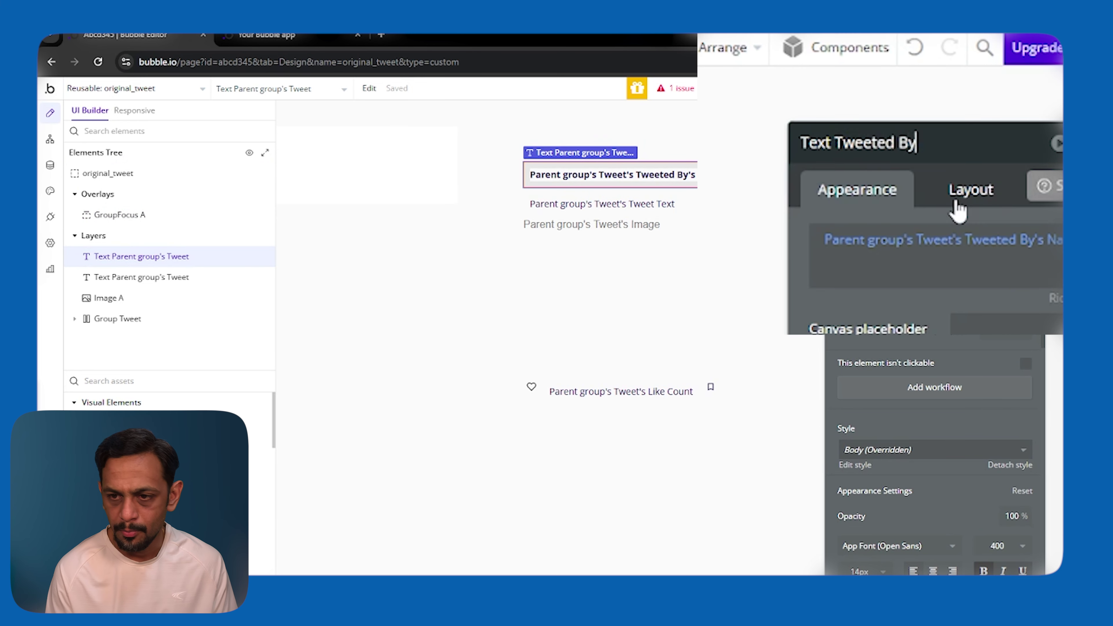
pyautogui.press('Return')
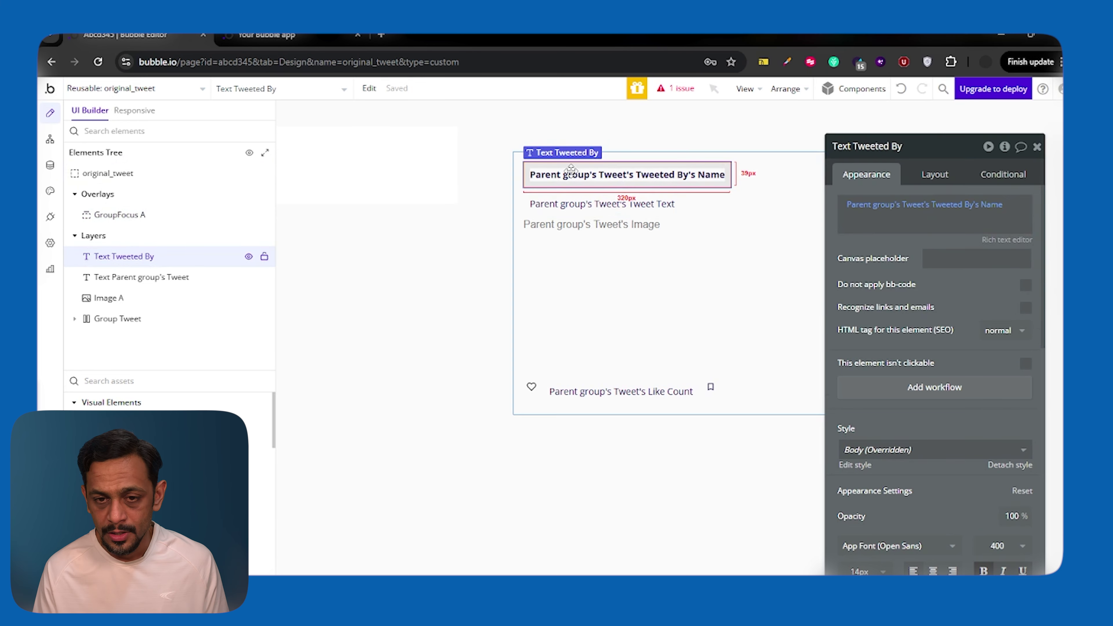
# - Set the reference element of GroupFocus A to Text Tweeted By
pyautogui.click(390, 172)
pyautogui.click(972, 207)
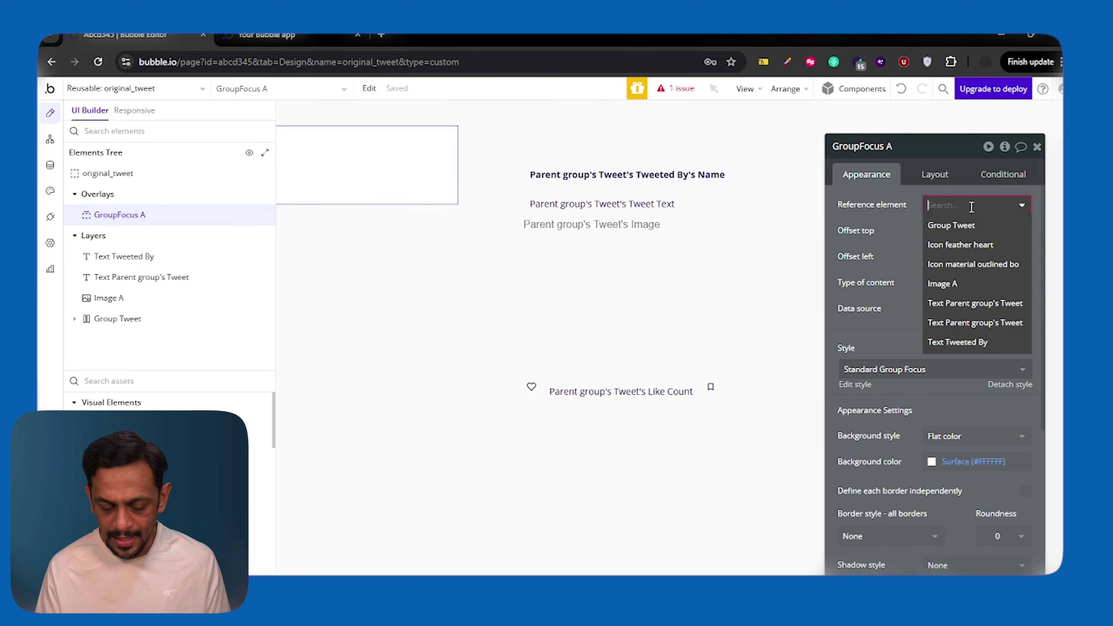
pyautogui.write('tweet')
pyautogui.click(958, 283)
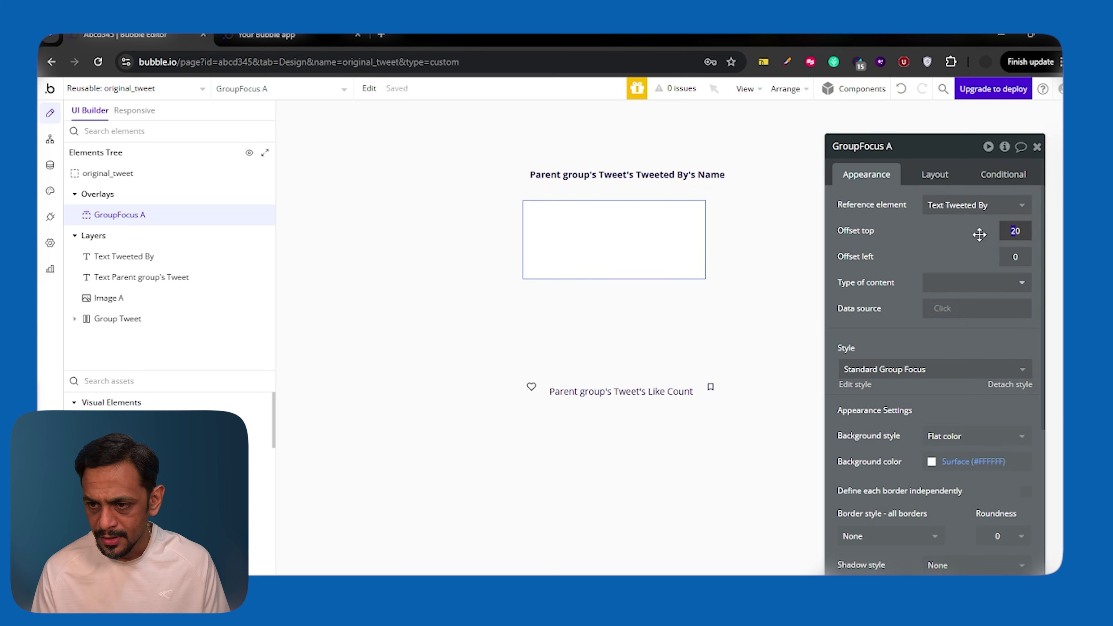
# - Try a left offset of -200 on the focus group, keeping the top offset at 20
pyautogui.click(1011, 261)
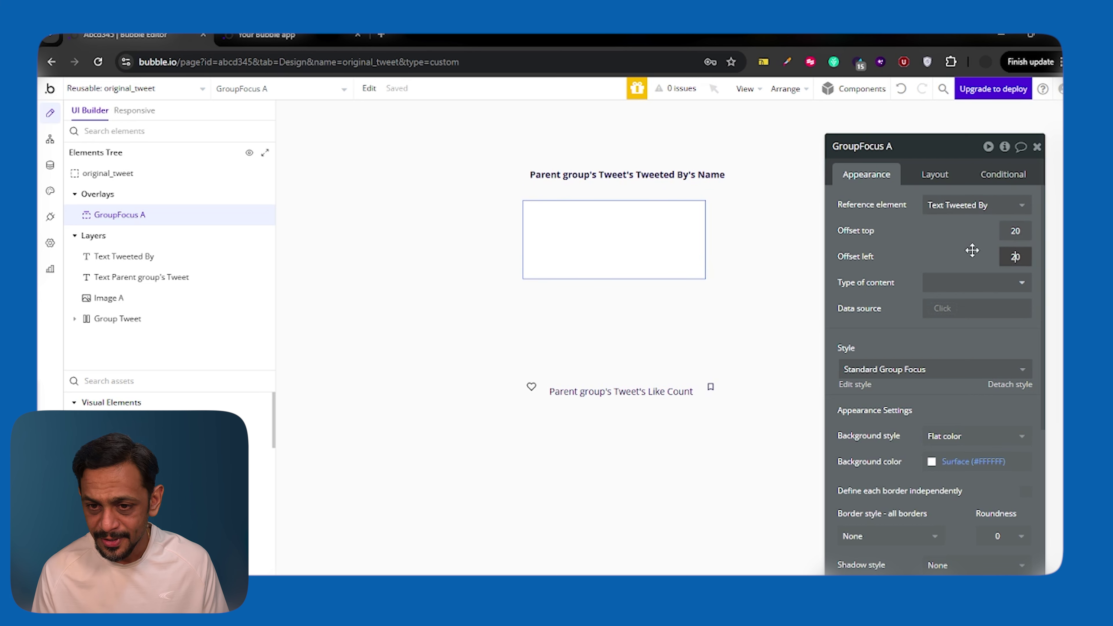
pyautogui.write('-200')
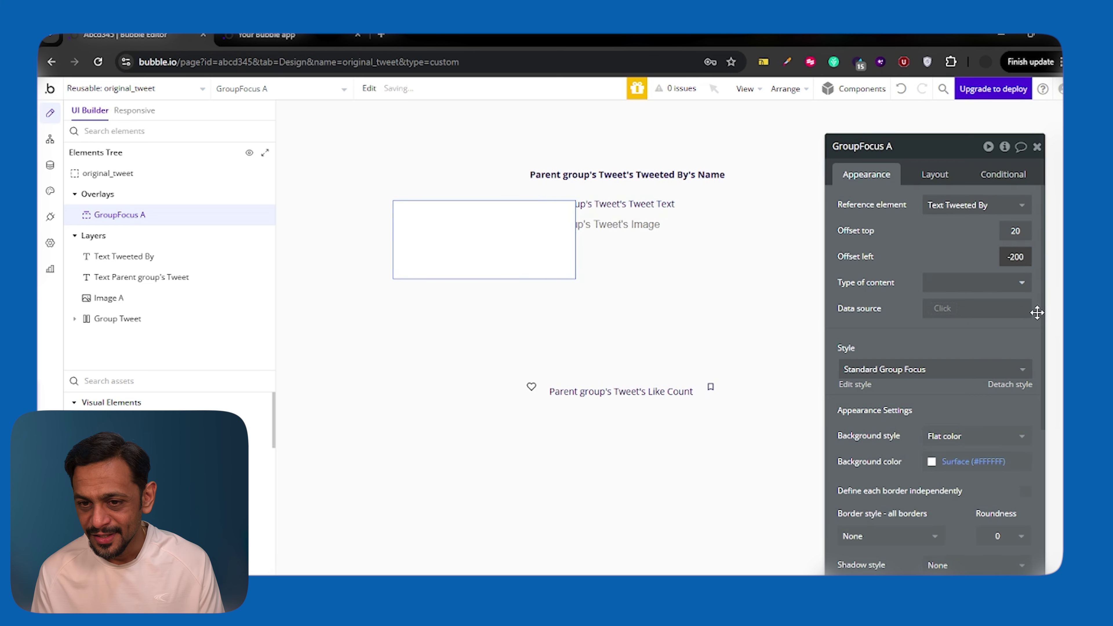
pyautogui.hotkey('shift', 'Tab')
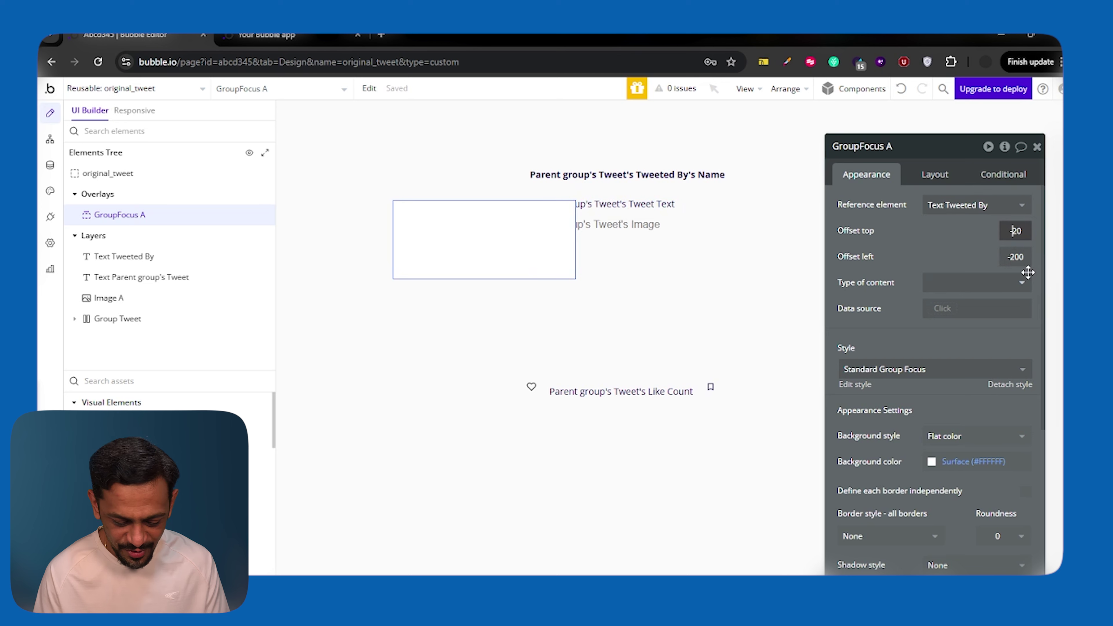
pyautogui.write('-')
pyautogui.press('BackSpace')
pyautogui.press('Tab')
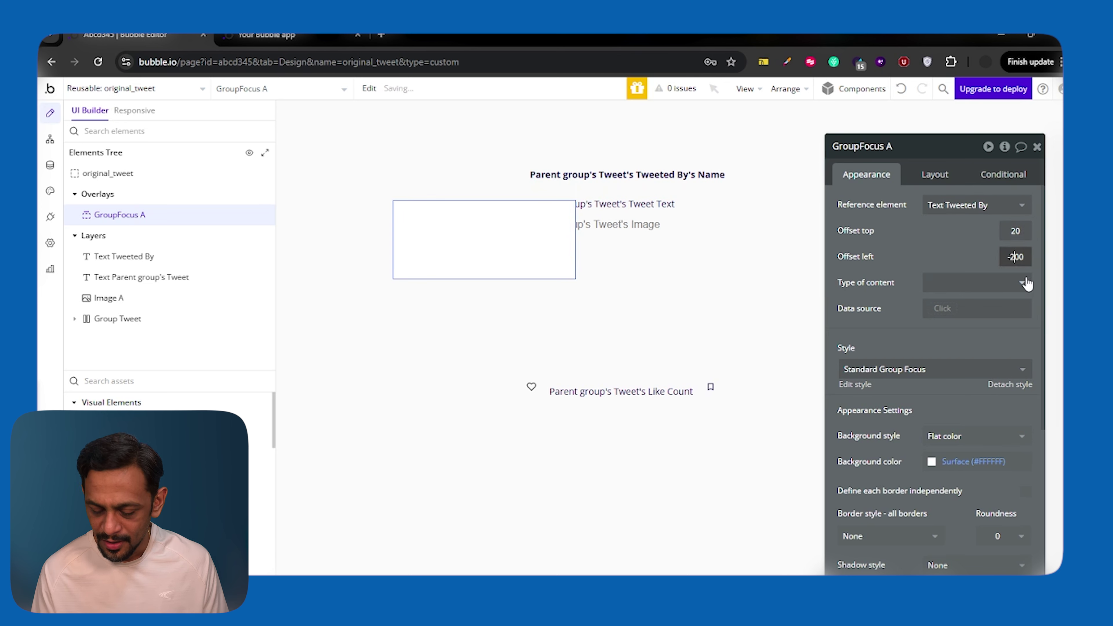
# - Try a top offset of -220 on the focus group, and reset both its top and left offsets to 0
pyautogui.click(1023, 230)
pyautogui.write('-220')
pyautogui.write('0')
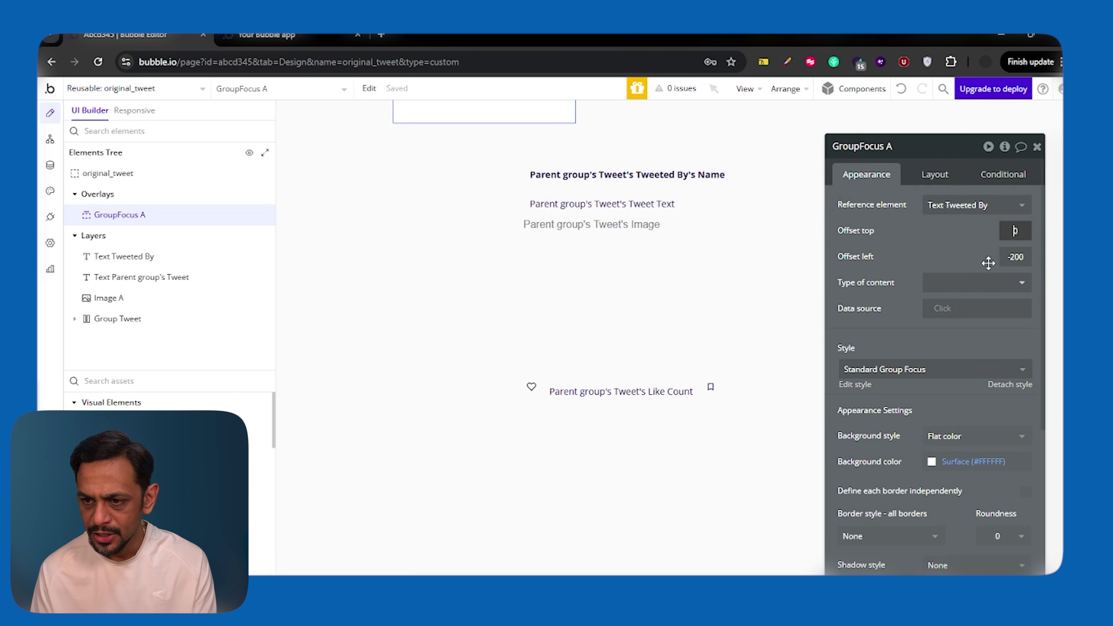
pyautogui.click(1020, 258)
pyautogui.write('0')
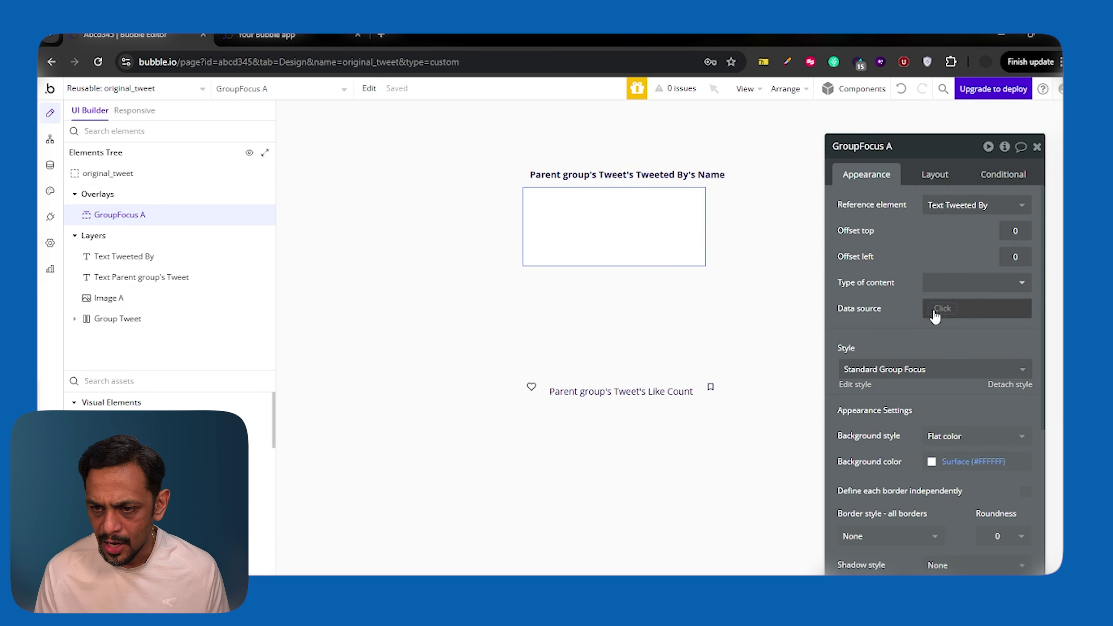
# - Set the focus group's type of content to User and its data source to Parent group's Tweet's Creator
pyautogui.click(942, 291)
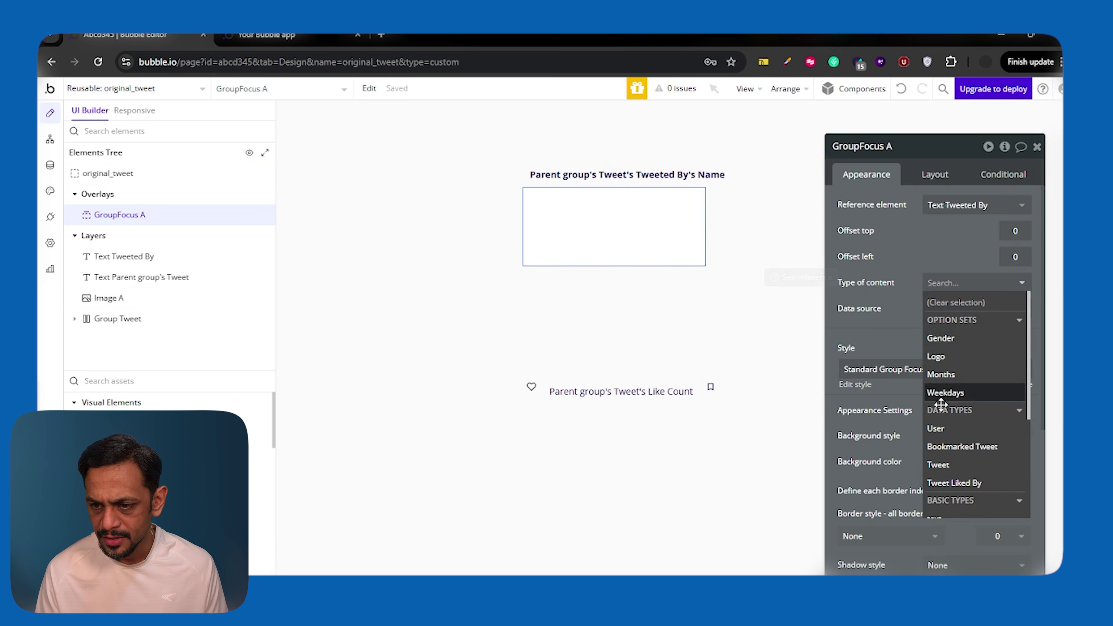
pyautogui.click(938, 429)
pyautogui.click(942, 308)
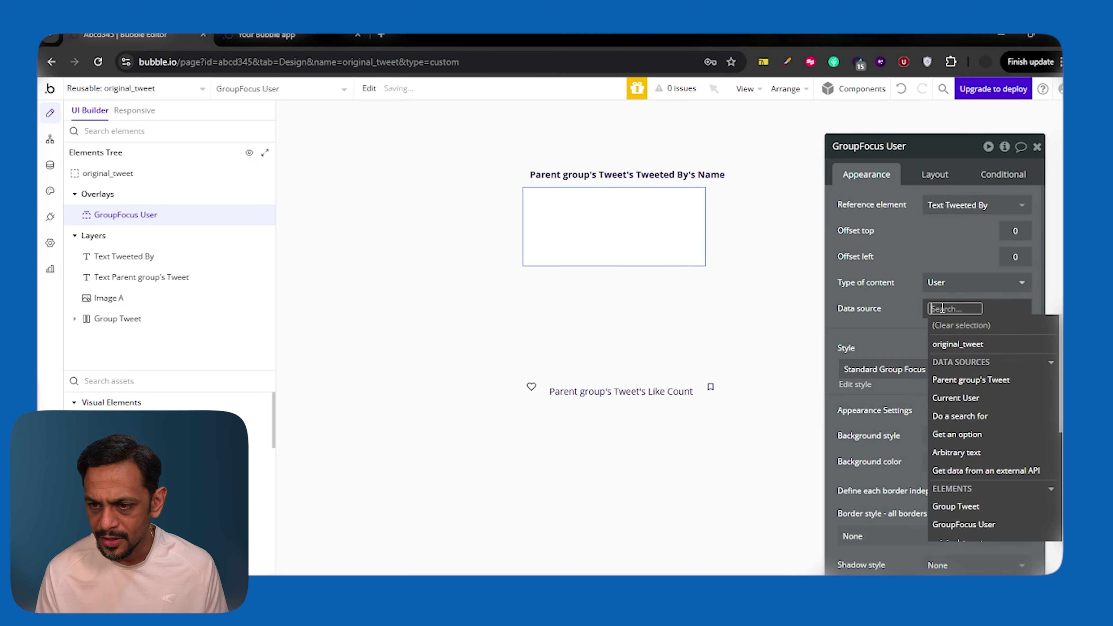
pyautogui.click(942, 380)
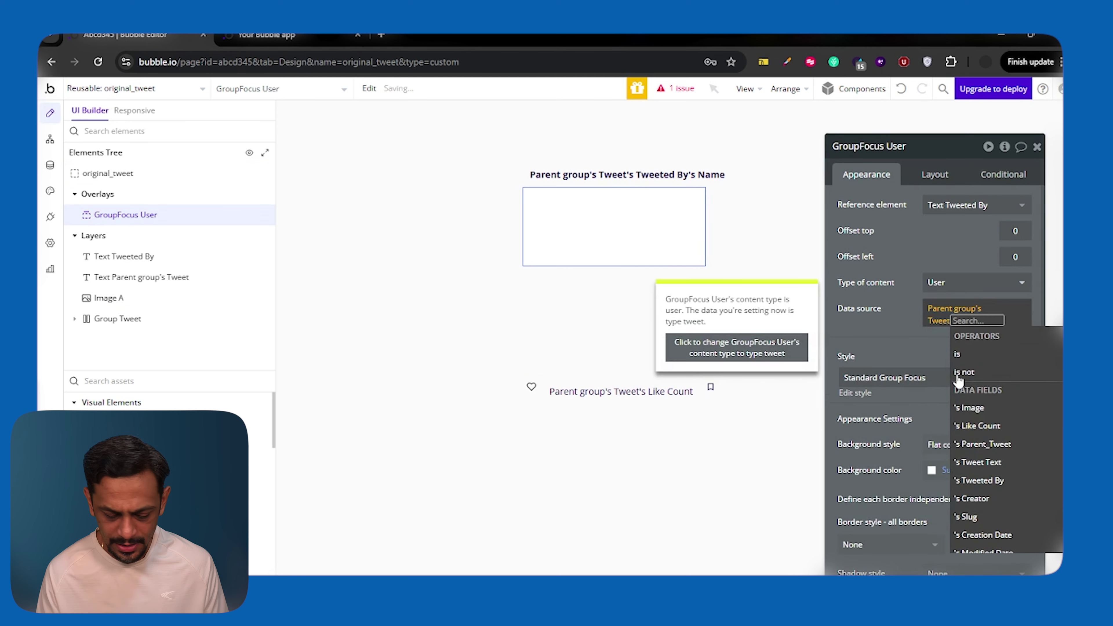
pyautogui.write('tw')
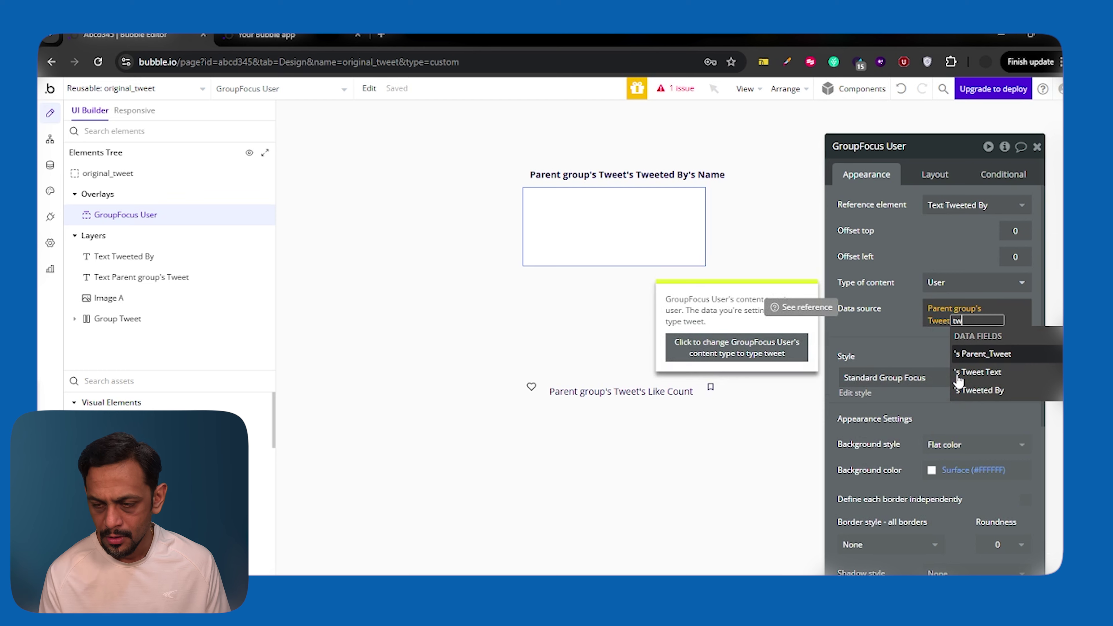
pyautogui.press('BackSpace')
pyautogui.press('BackSpace')
pyautogui.write('crea')
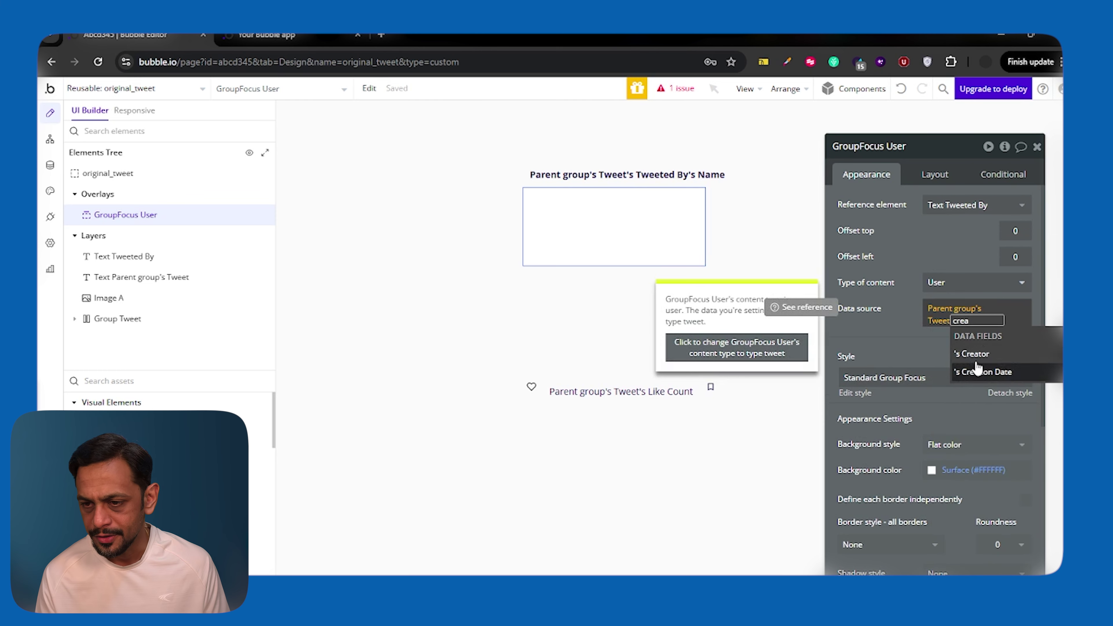
pyautogui.click(971, 354)
pyautogui.click(925, 250)
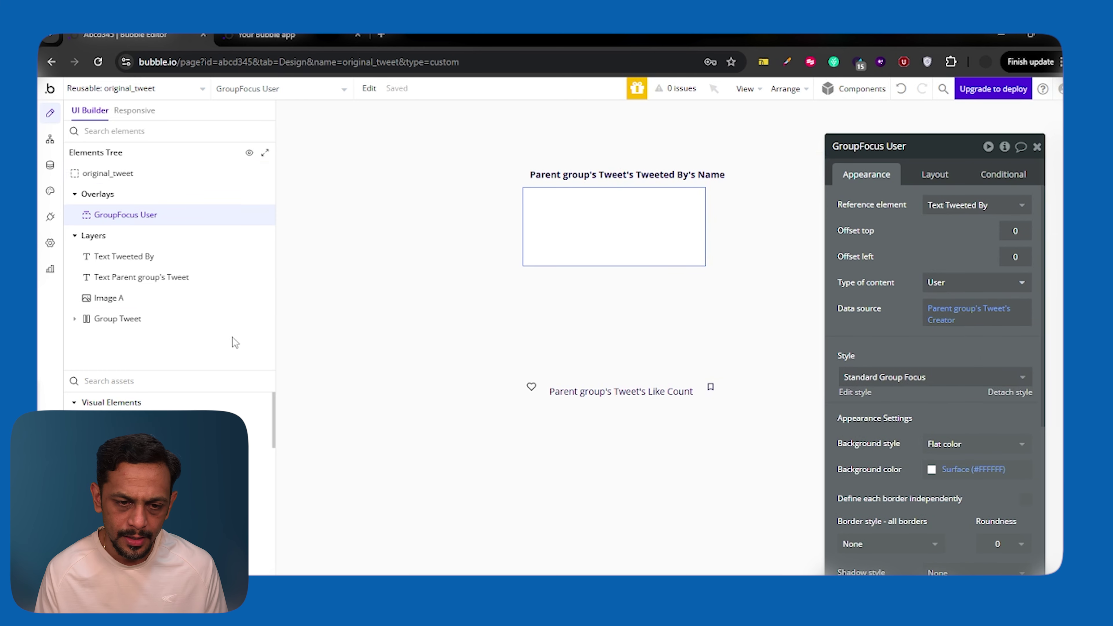
# - Add a text element inside GroupFocus User that shows Parent group's User's Name
pyautogui.click(261, 423)
pyautogui.moveTo(542, 197); pyautogui.dragTo(661, 219)
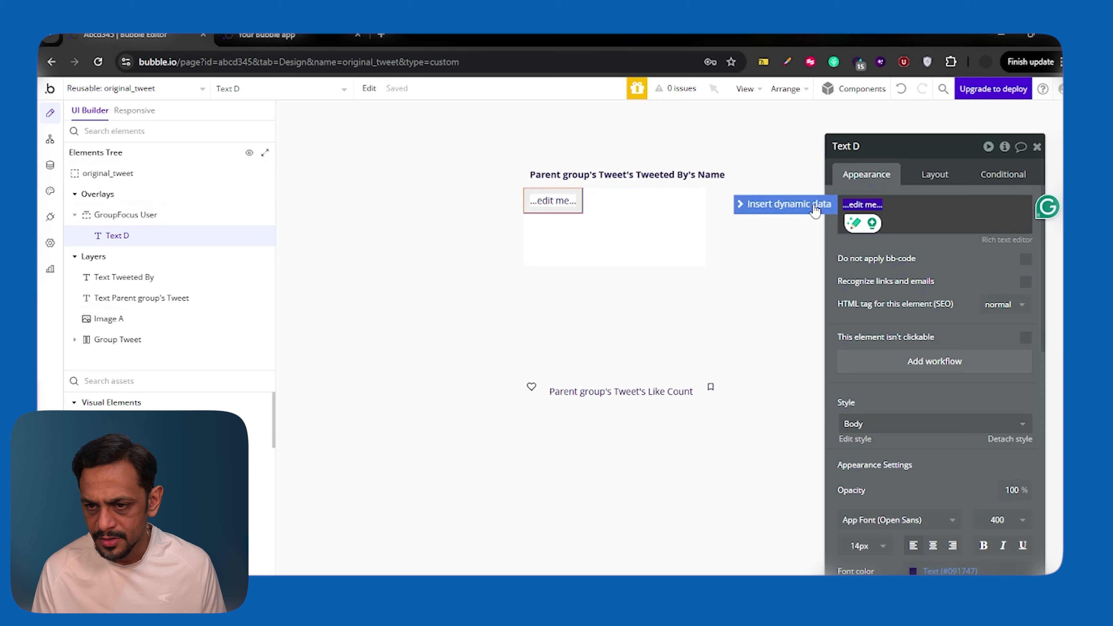
pyautogui.click(784, 205)
pyautogui.click(890, 275)
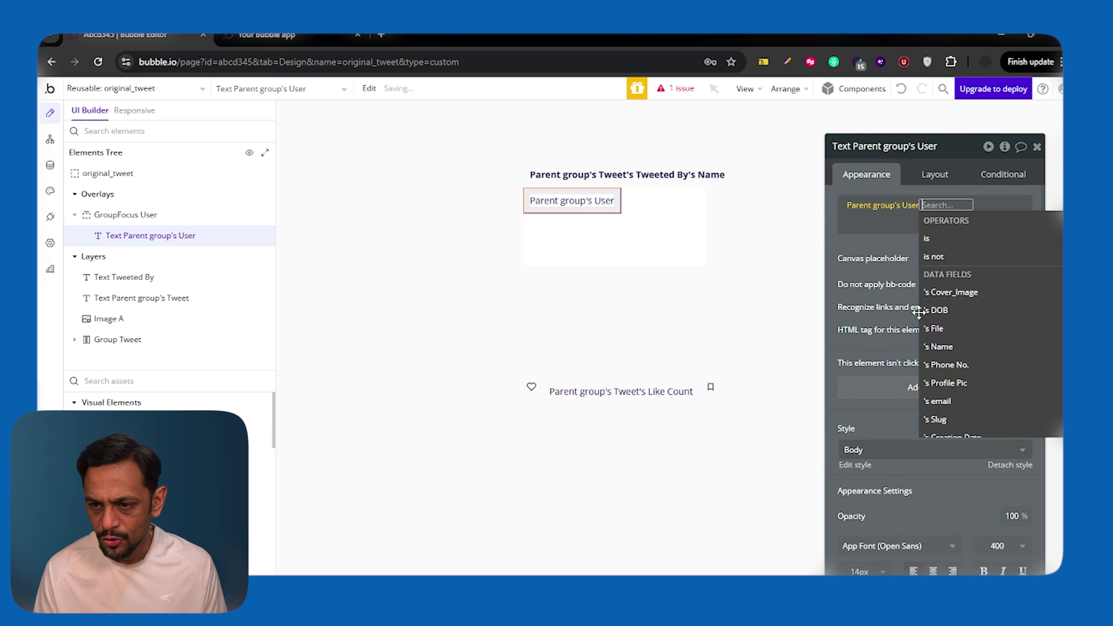
pyautogui.click(939, 348)
pyautogui.click(874, 249)
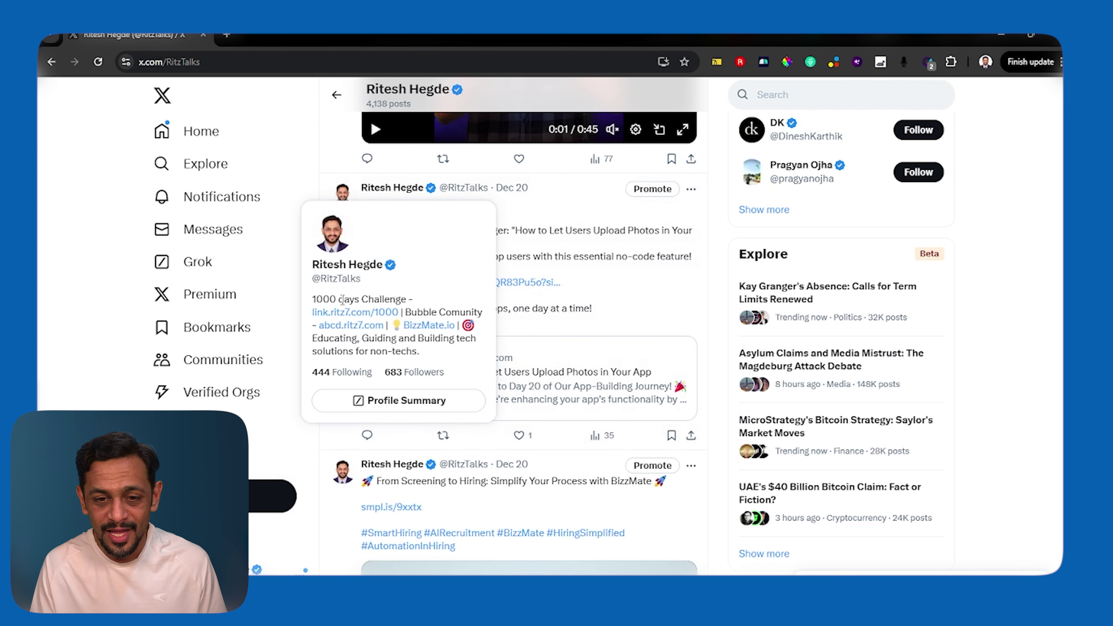
pyautogui.moveTo(312, 301); pyautogui.dragTo(413, 349)
pyautogui.click(402, 349)
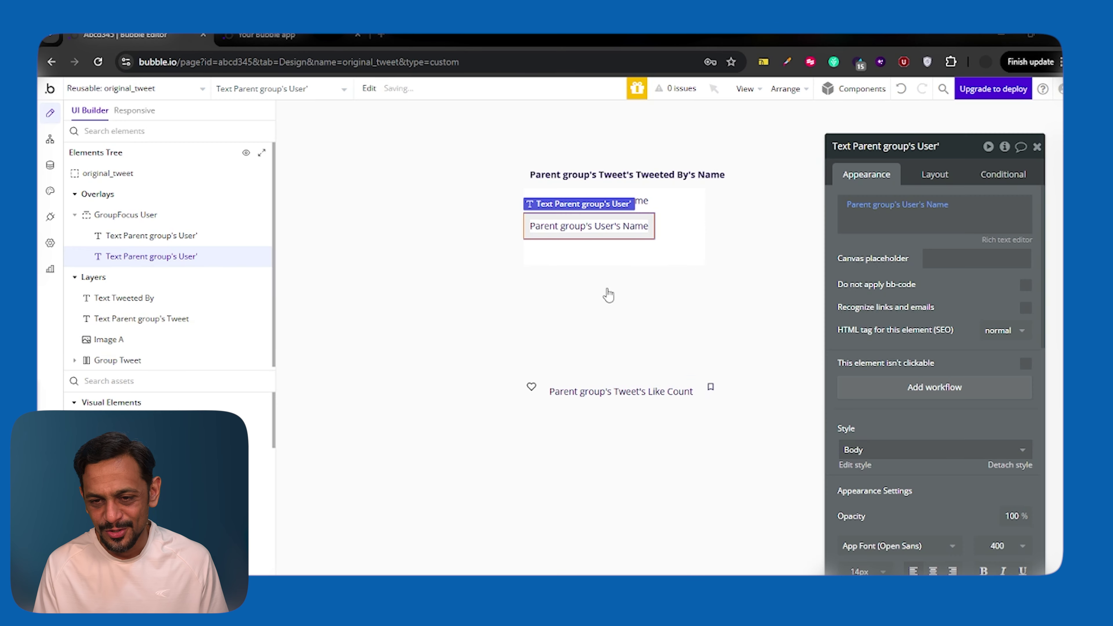
# - Change the second text in the focus group to show Parent group's User's DOB
pyautogui.moveTo(614, 230); pyautogui.dragTo(622, 237)
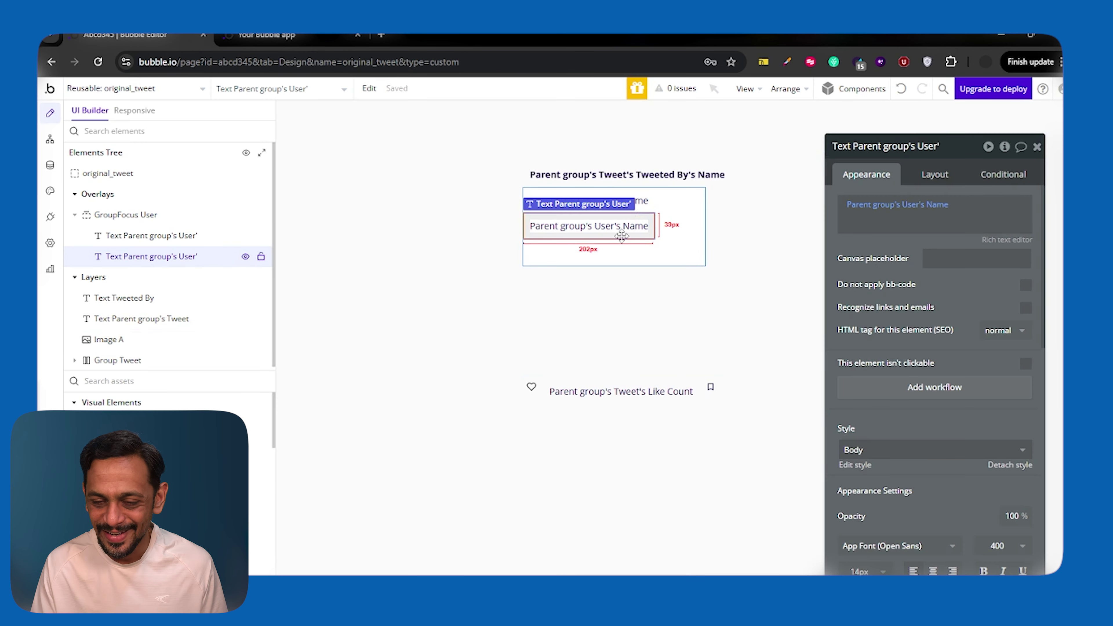
pyautogui.click(938, 205)
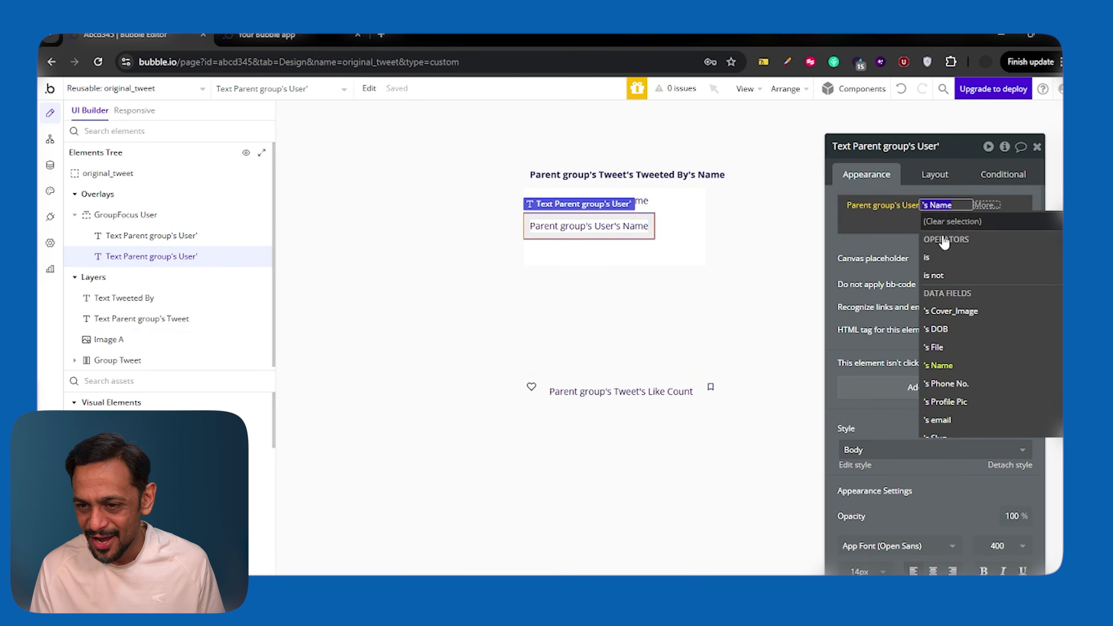
pyautogui.click(938, 330)
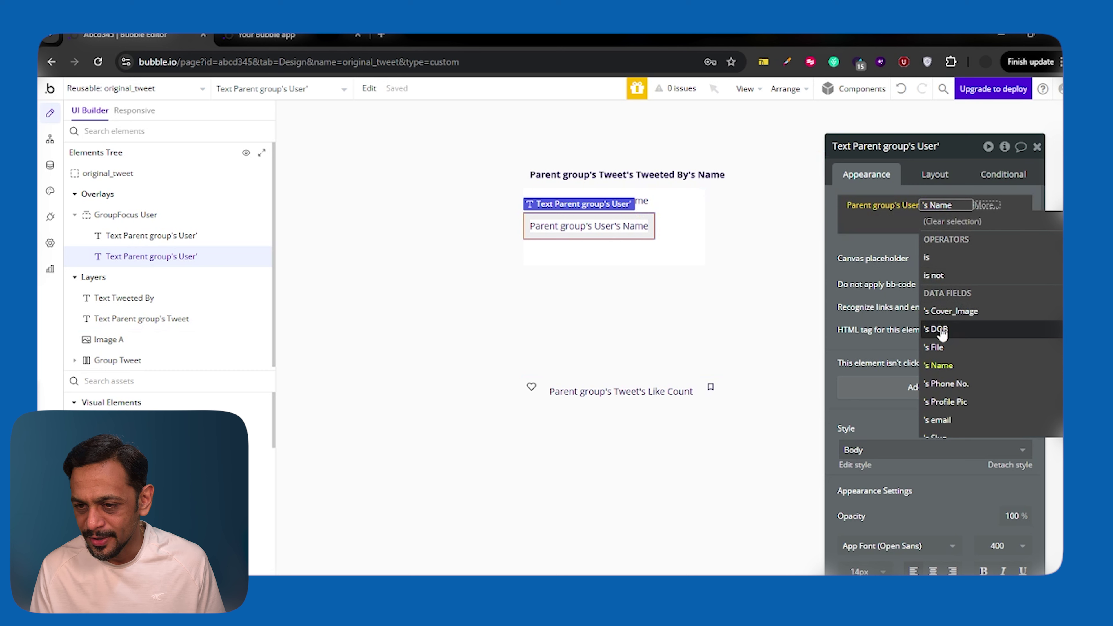
pyautogui.click(878, 244)
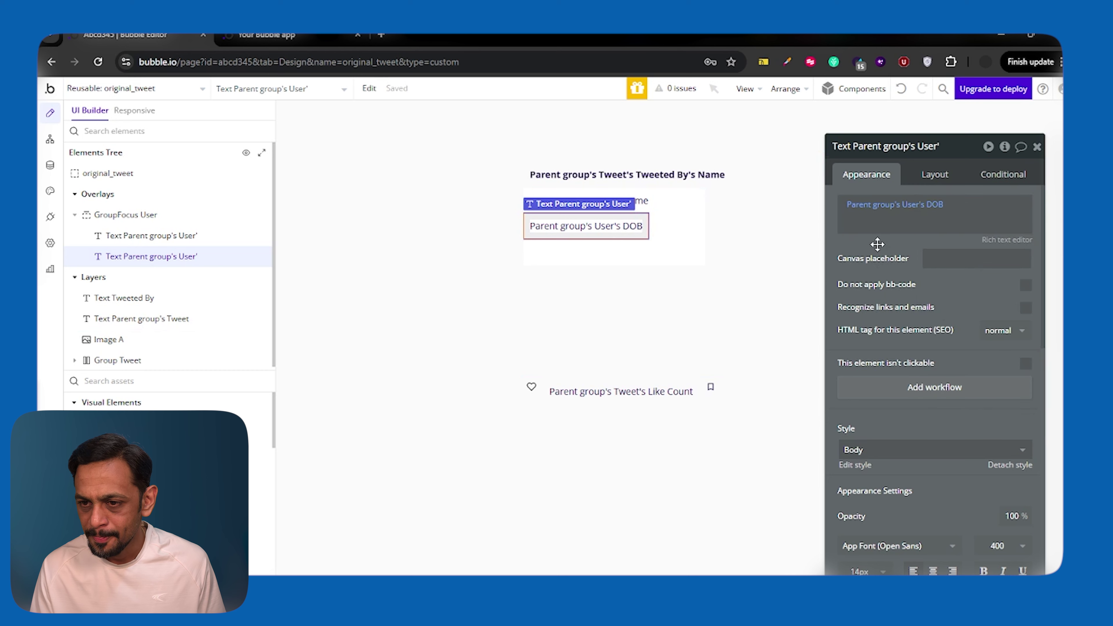
# - Format the DOB in the second text as a date in the "Dec 22, 2024" style
pyautogui.click(938, 206)
pyautogui.click(985, 258)
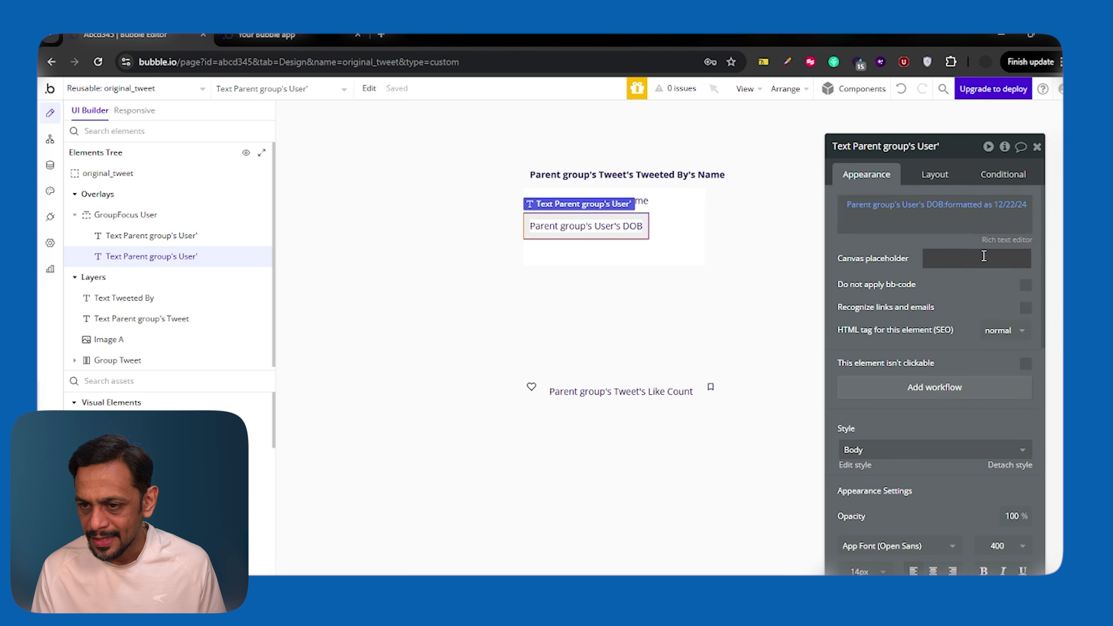
pyautogui.click(716, 181)
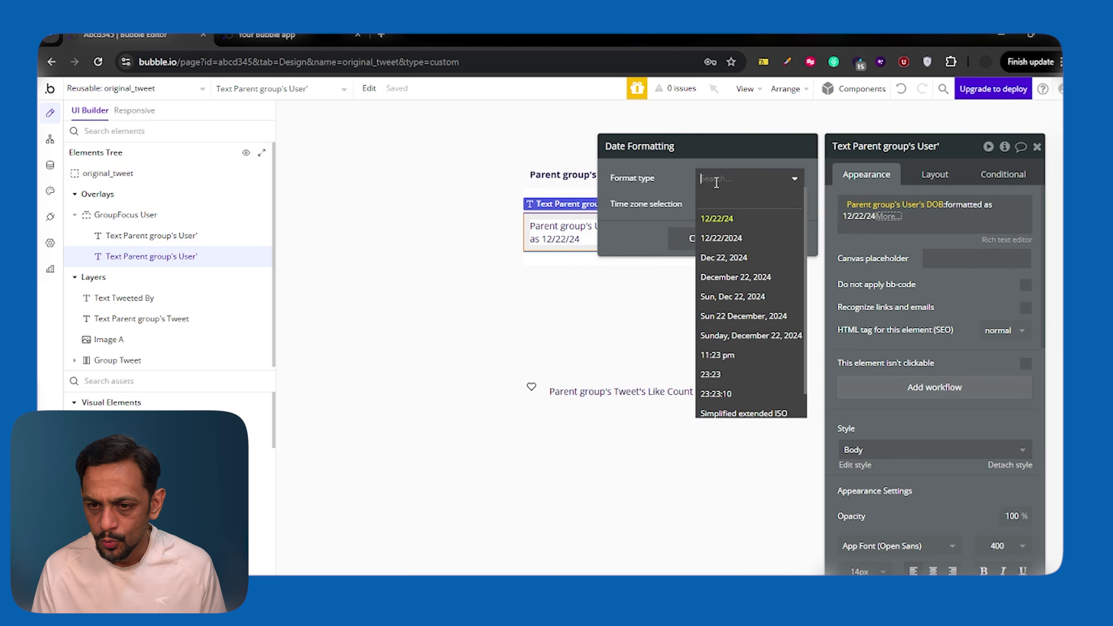
pyautogui.click(728, 258)
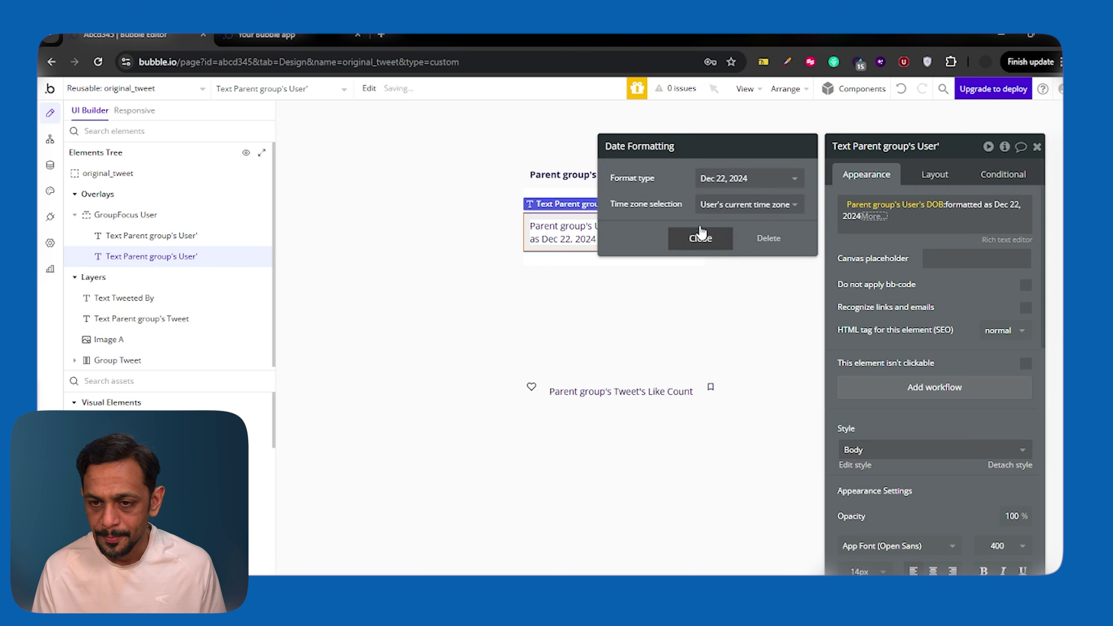
pyautogui.click(703, 237)
# - Duplicate the DOB text in the focus group and make the copy show Parent group's User's Phone No
pyautogui.hotkey('ctrl', 'c')
pyautogui.hotkey('ctrl', 'v')
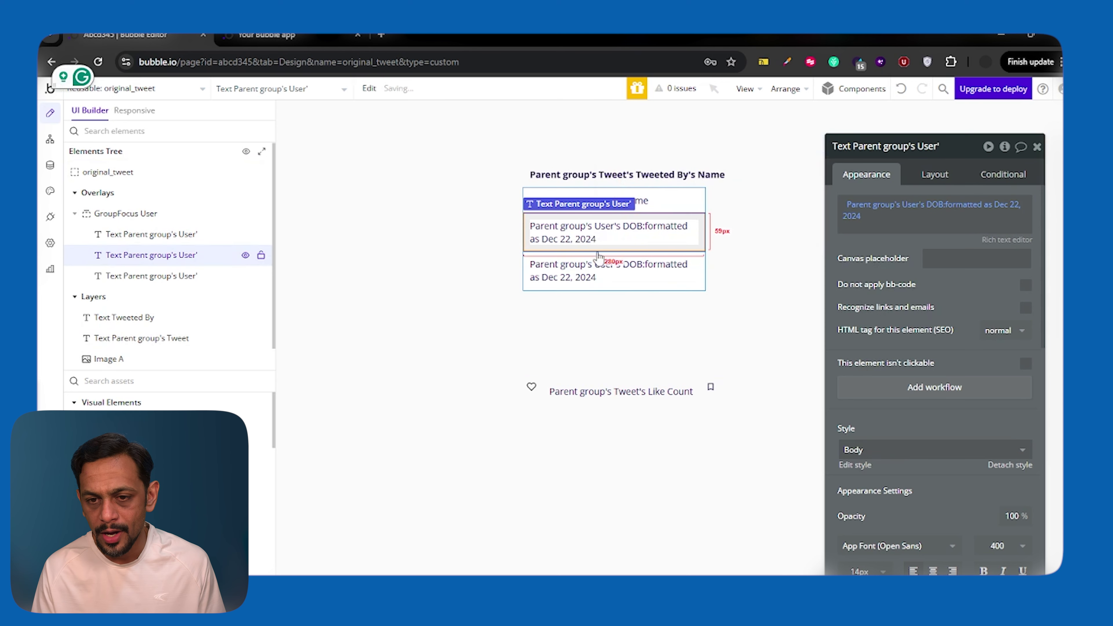
pyautogui.click(943, 212)
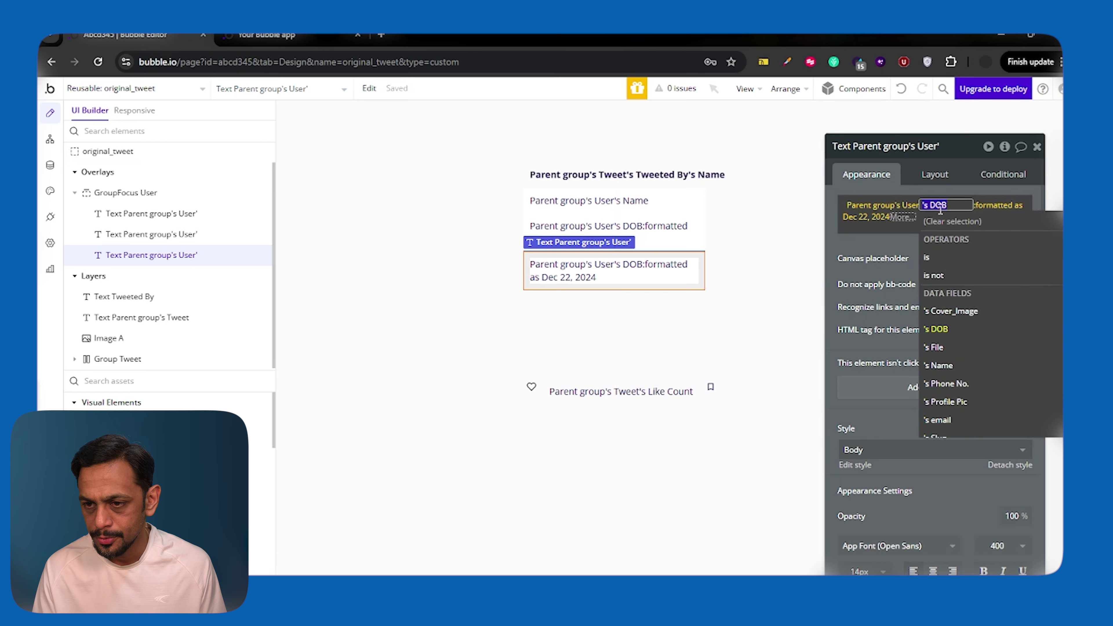
pyautogui.click(947, 386)
pyautogui.click(882, 243)
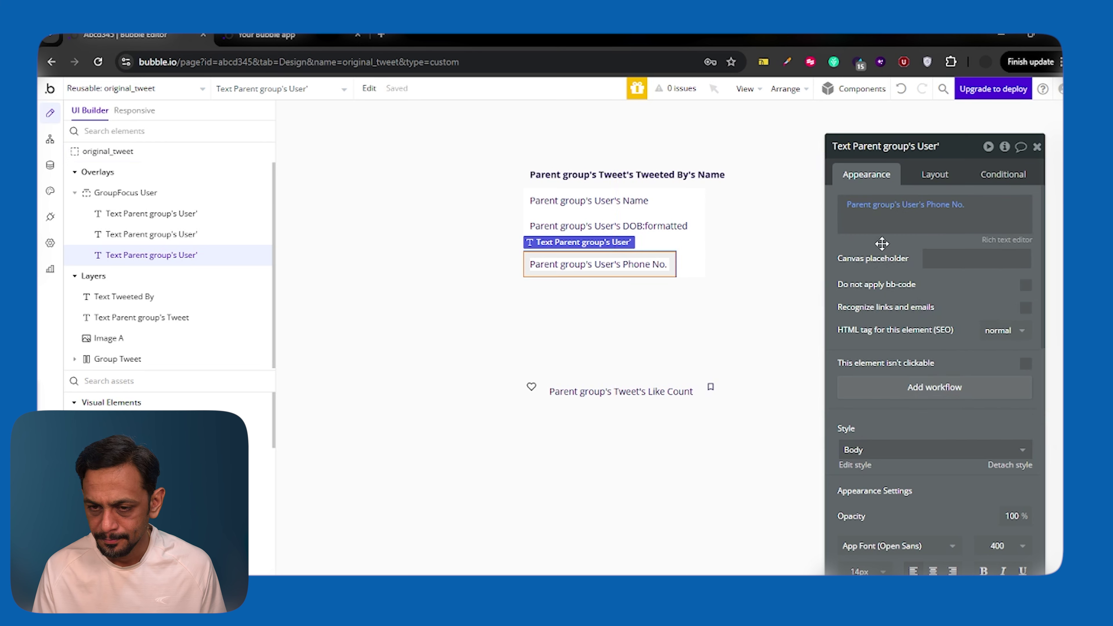
# - Apply gap spacing between the elements of GroupFocus User with a row gap of 10 px
pyautogui.click(697, 261)
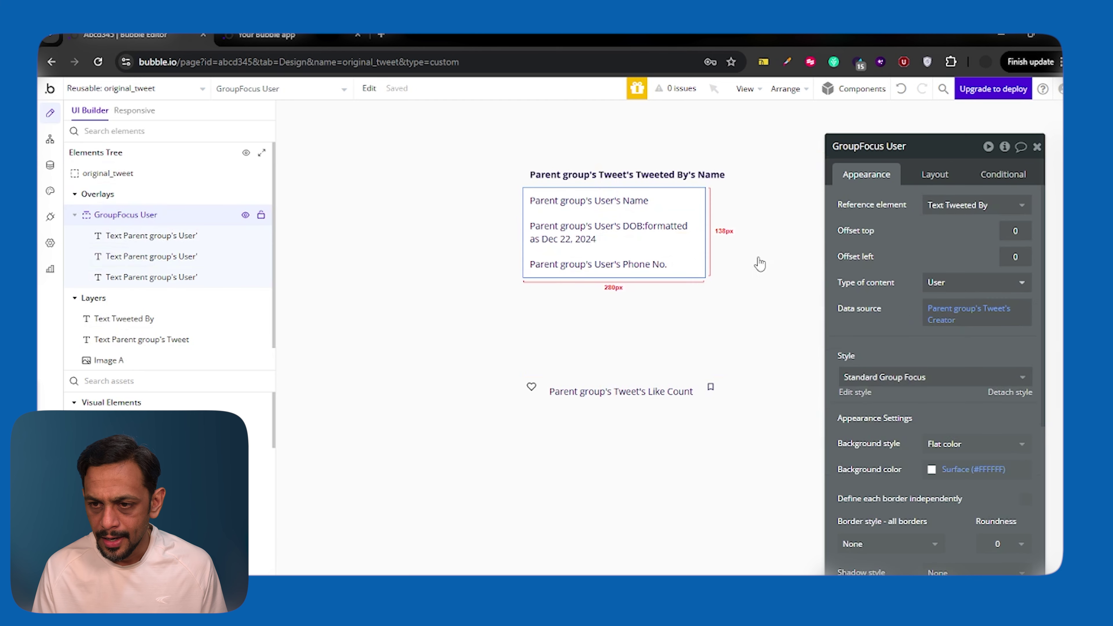
pyautogui.click(935, 174)
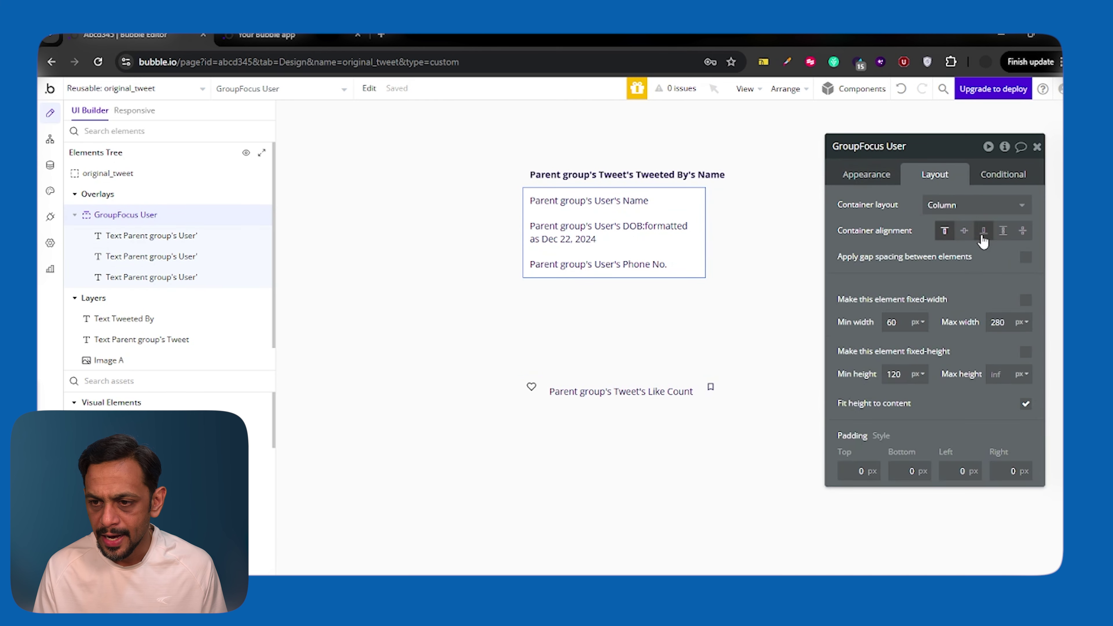
pyautogui.click(1026, 257)
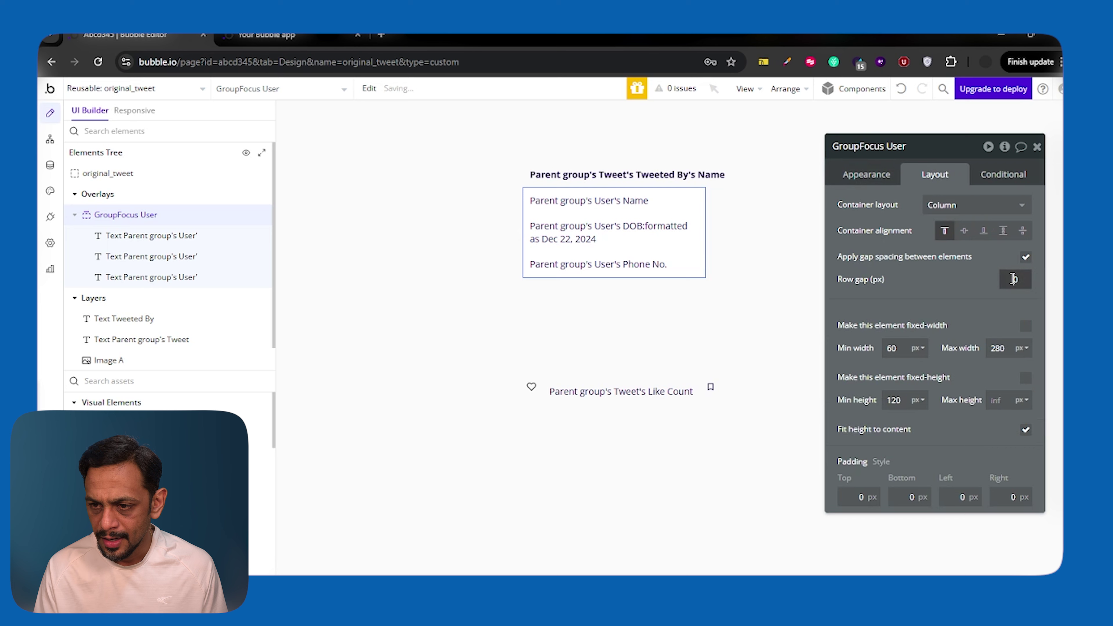
pyautogui.click(1016, 280)
pyautogui.write('10')
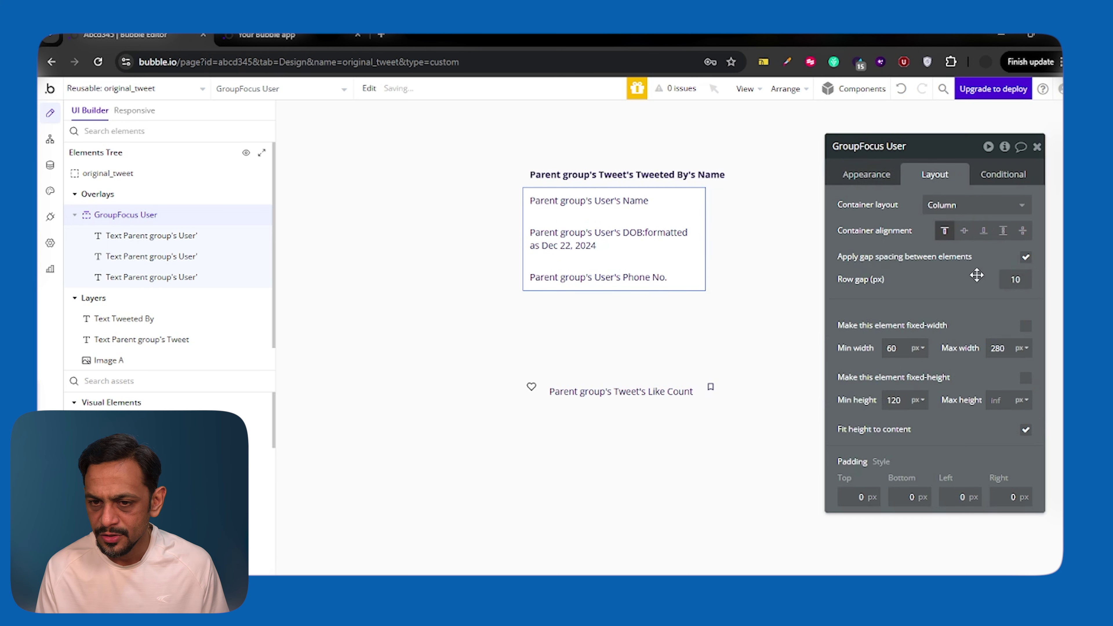
pyautogui.click(1037, 148)
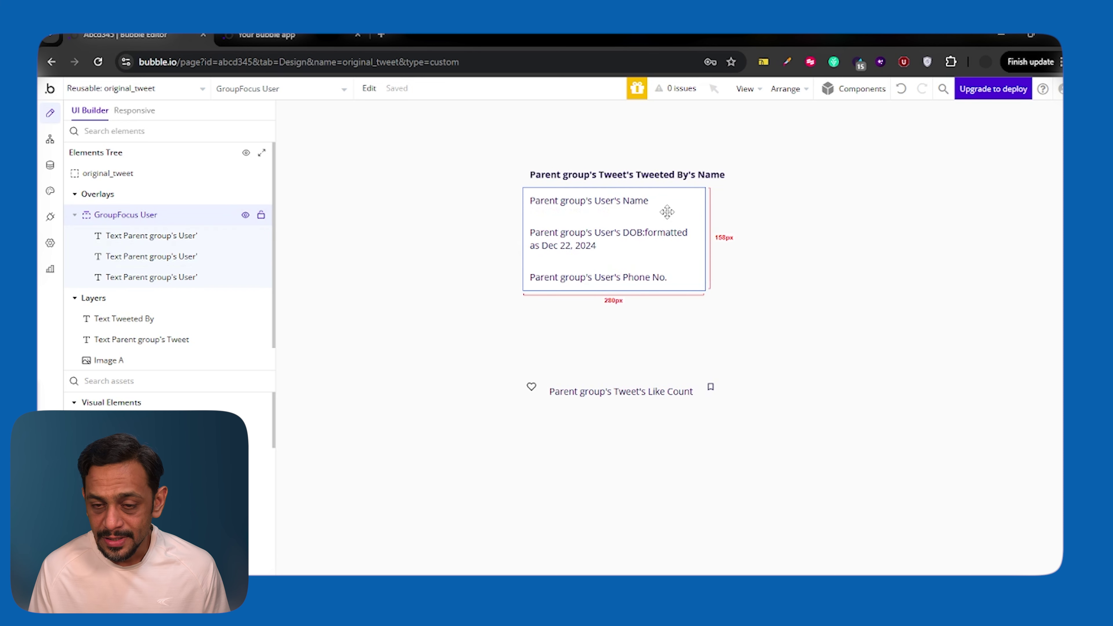
# - Create a new workflow for original_tweet with the event "Do when condition is true"
pyautogui.doubleClick(633, 169)
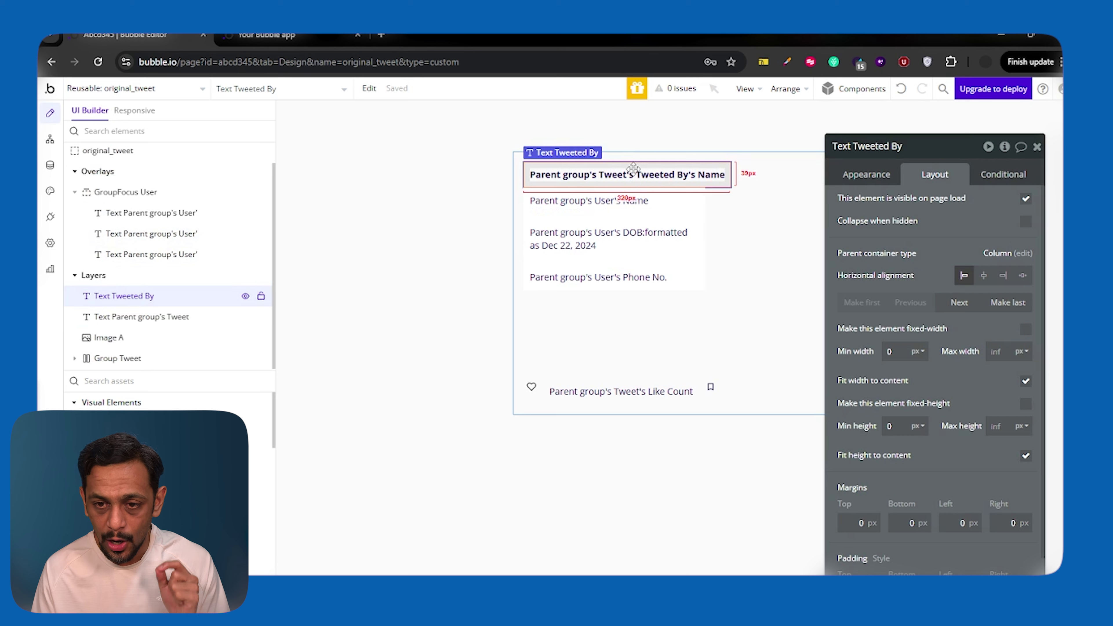
pyautogui.click(51, 140)
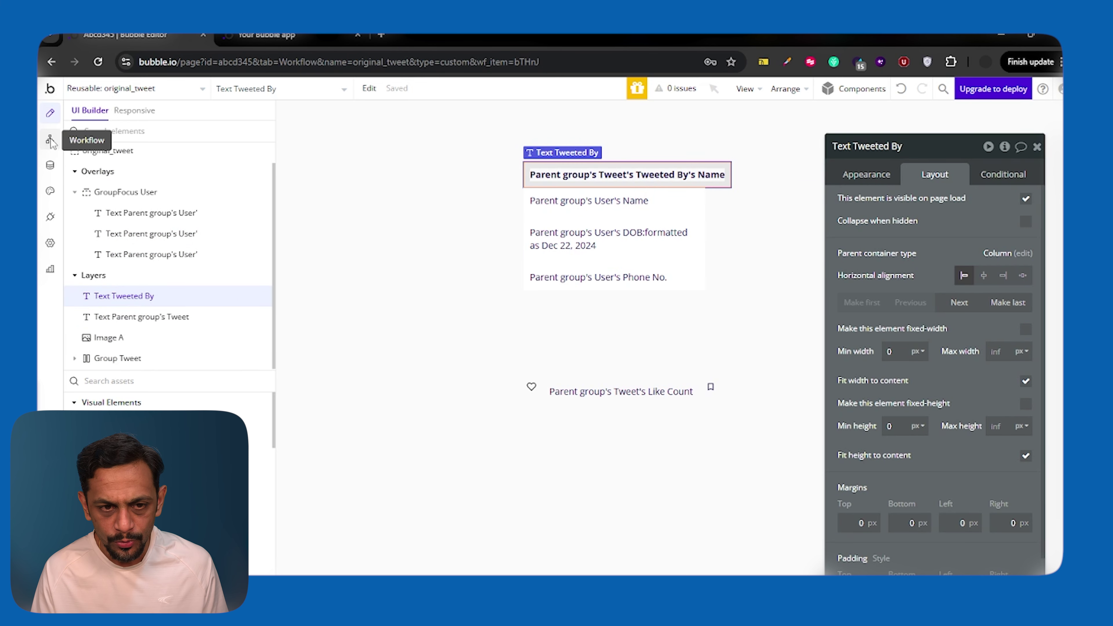
pyautogui.click(221, 190)
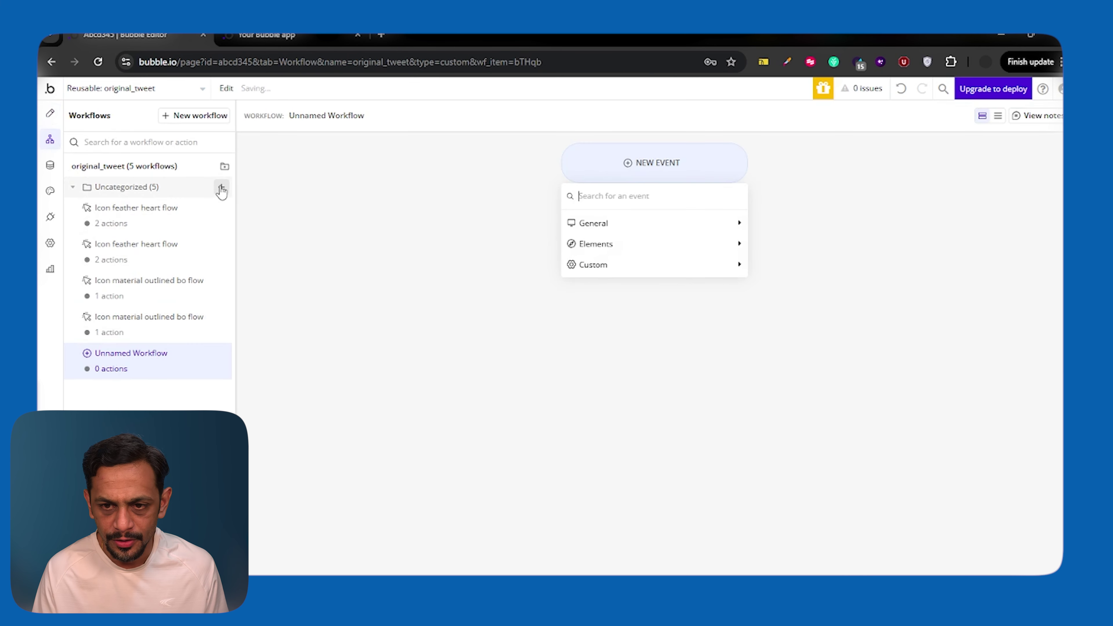
pyautogui.moveTo(589, 229)
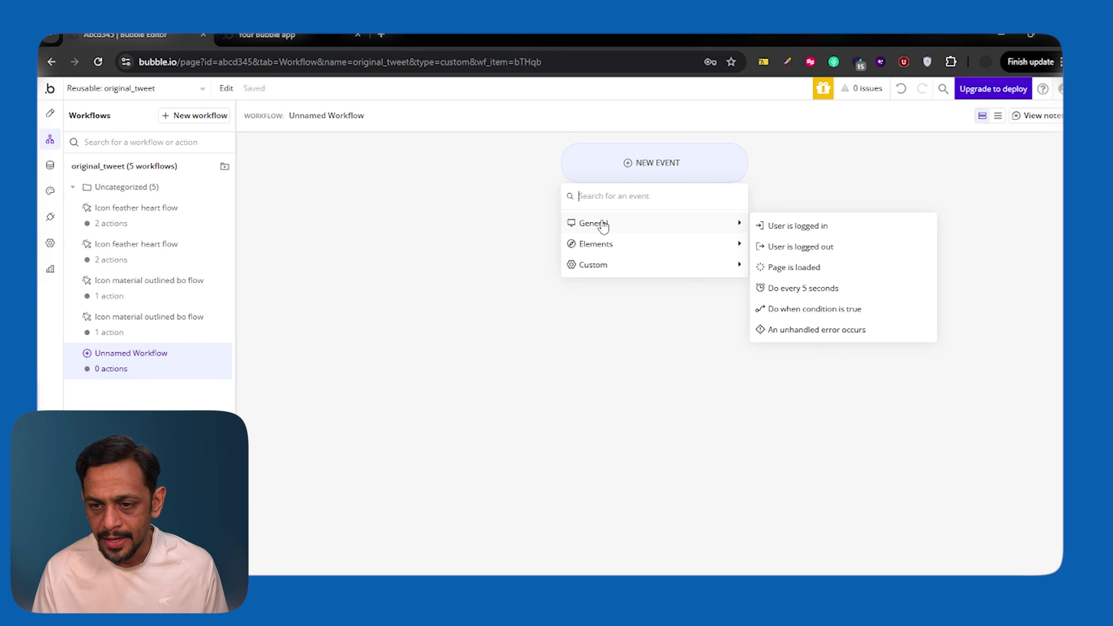
pyautogui.moveTo(801, 315)
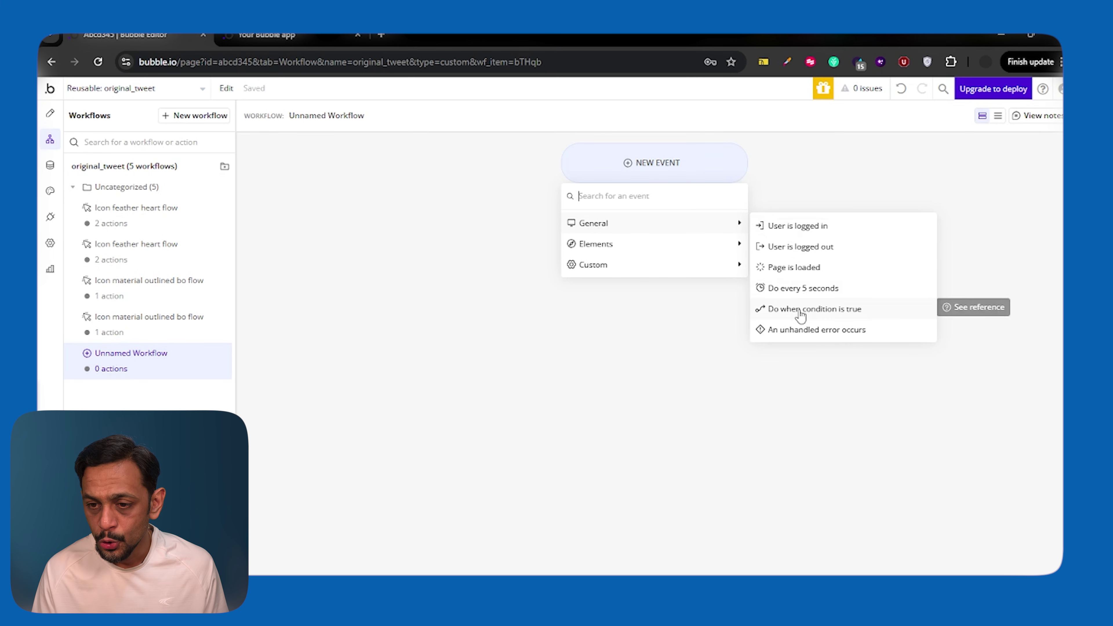
pyautogui.click(800, 315)
# - Set the event's Only when condition to Text Tweeted By is hovered
pyautogui.click(905, 211)
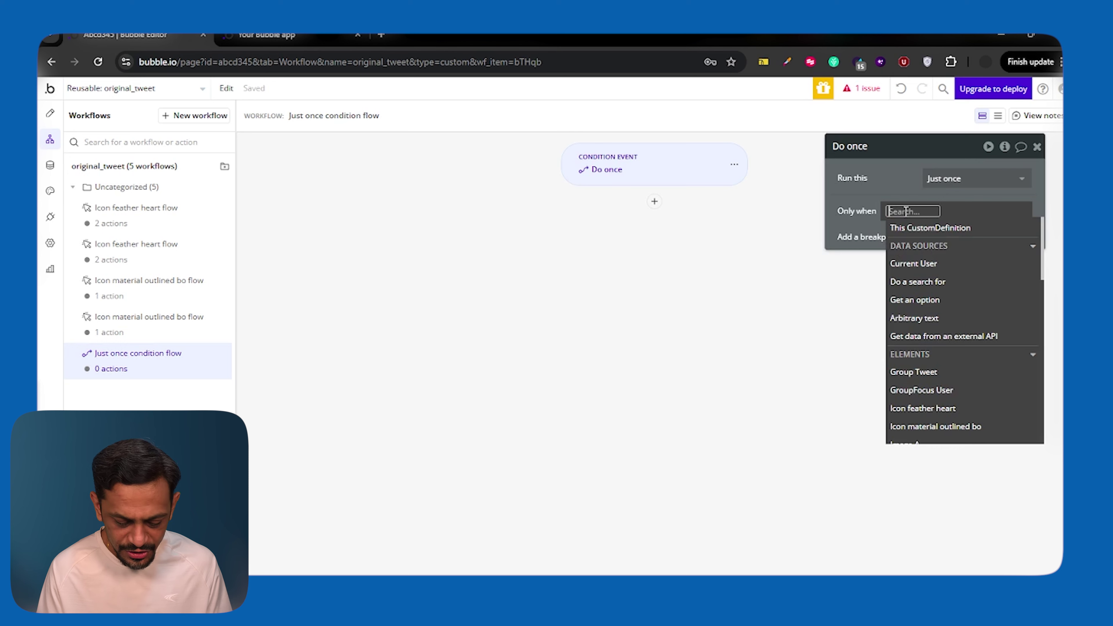
pyautogui.write('text')
pyautogui.click(932, 302)
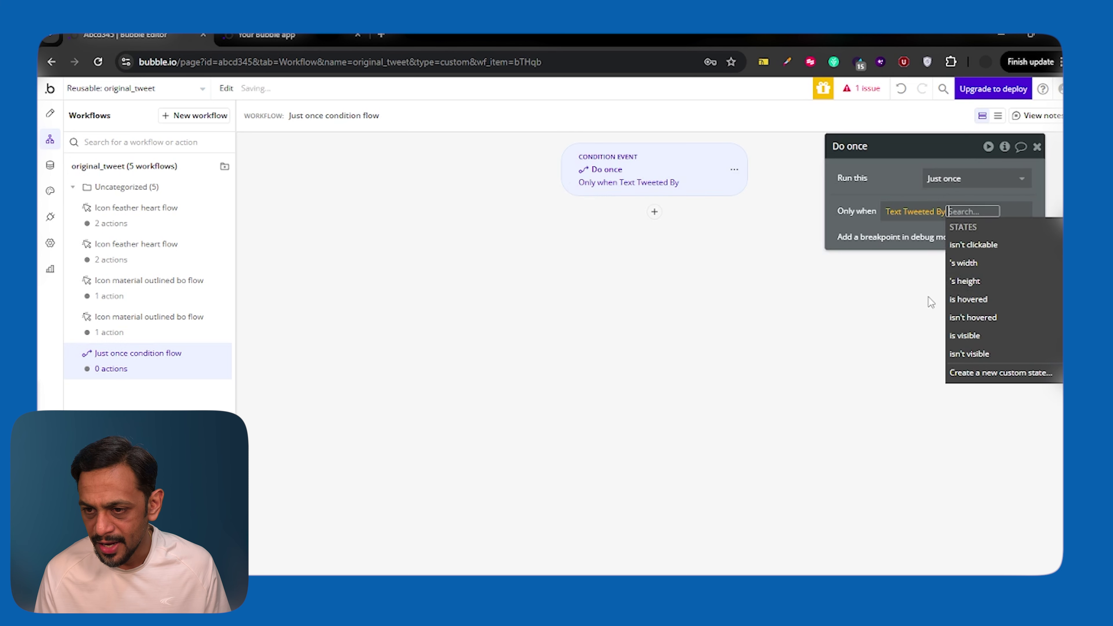
pyautogui.click(967, 300)
pyautogui.click(895, 182)
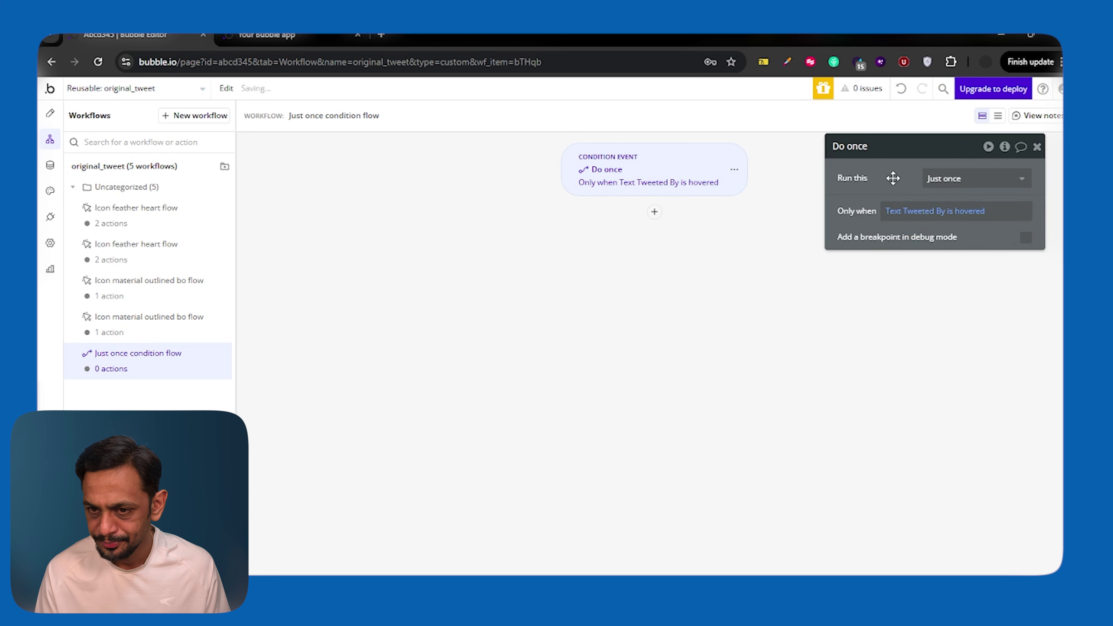
# - Add a Show an element action for GroupFocus User to the workflow triggered by Text Tweeted By, and close its settings
pyautogui.click(654, 212)
pyautogui.moveTo(815, 387)
pyautogui.moveTo(745, 372)
pyautogui.click(837, 373)
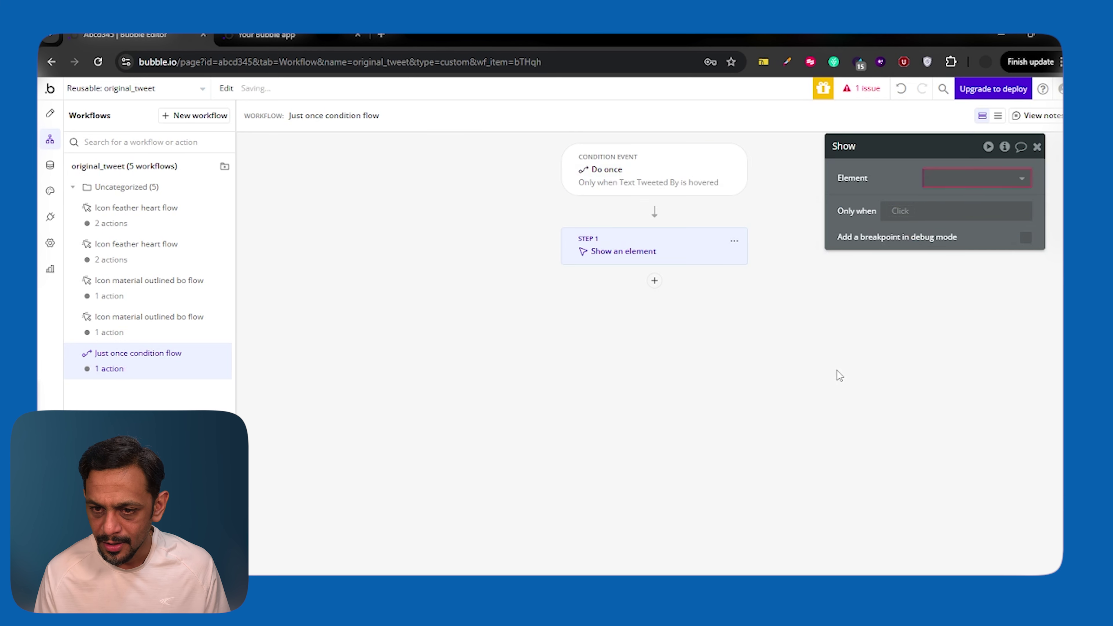
pyautogui.click(953, 179)
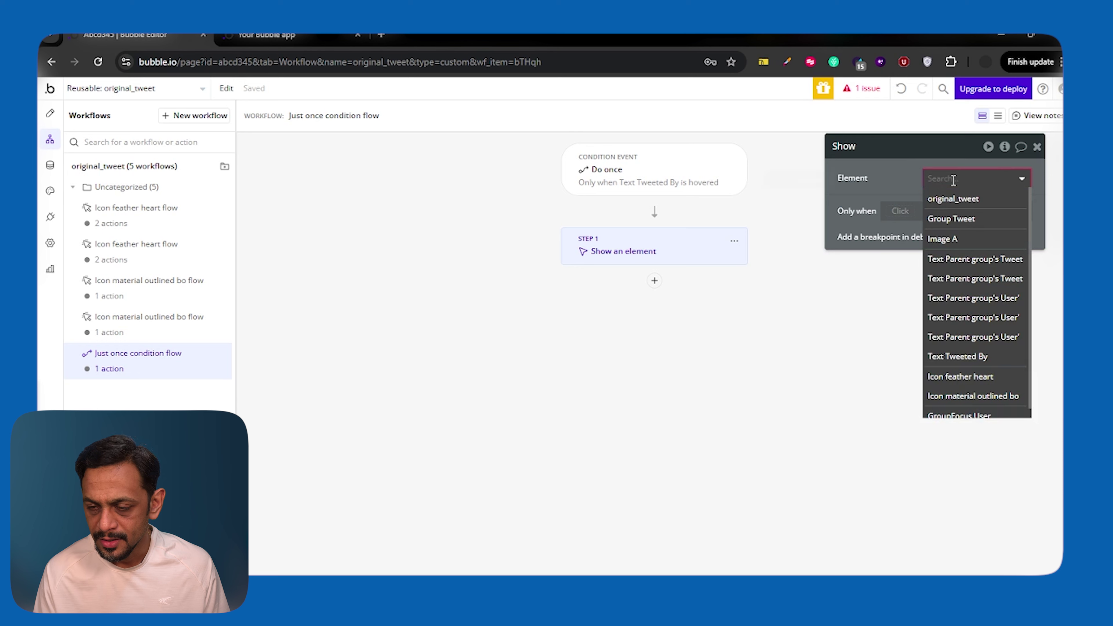
pyautogui.scroll(-1, 961, 342)
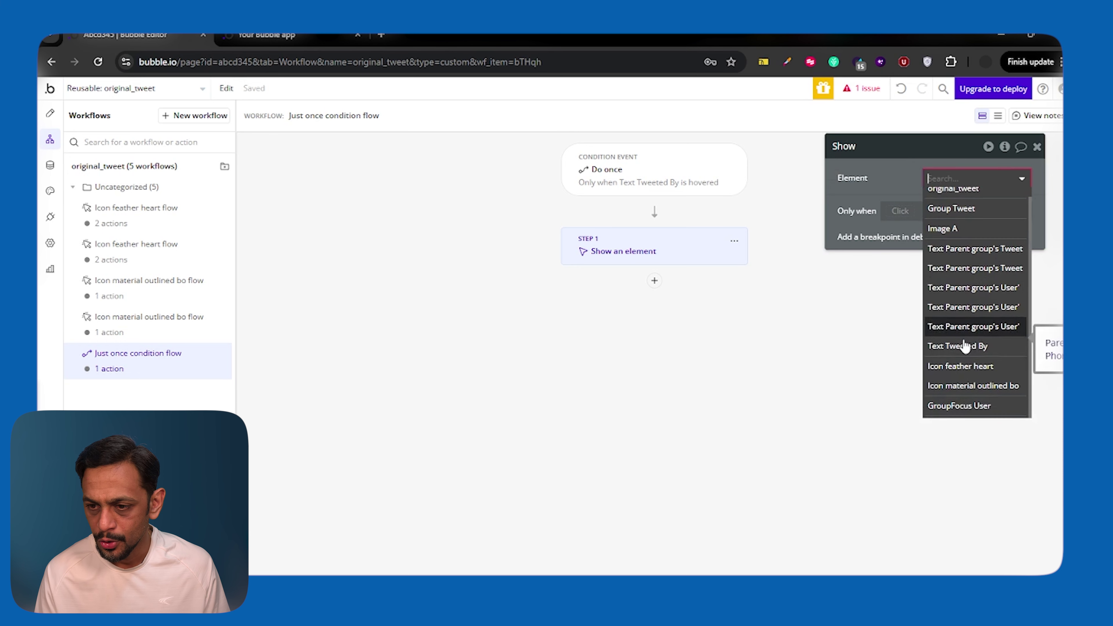
pyautogui.click(968, 408)
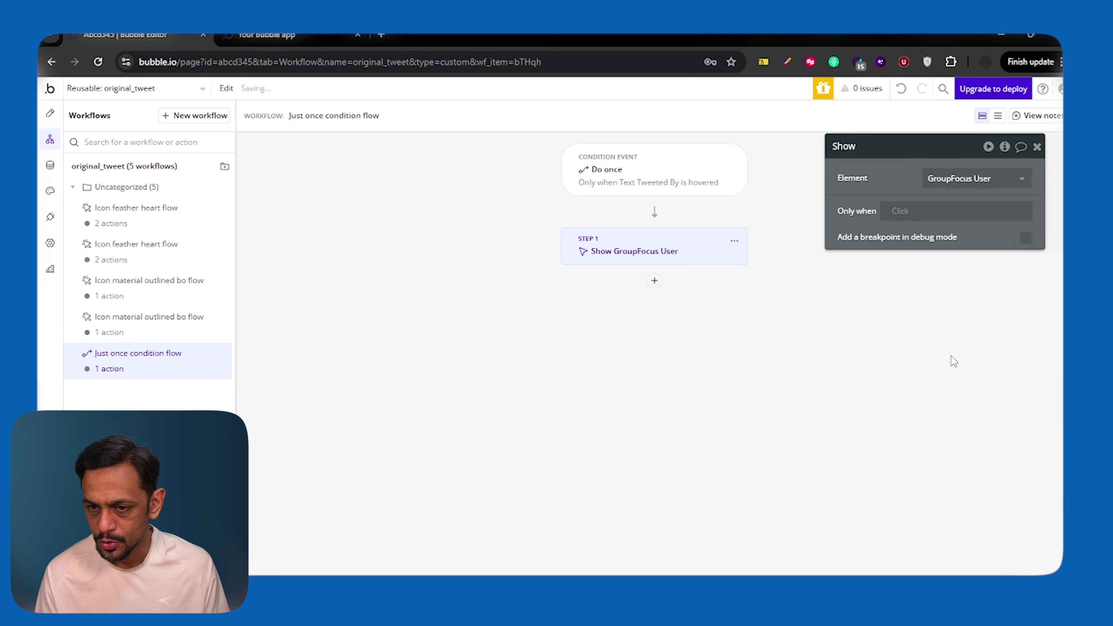
pyautogui.click(1038, 147)
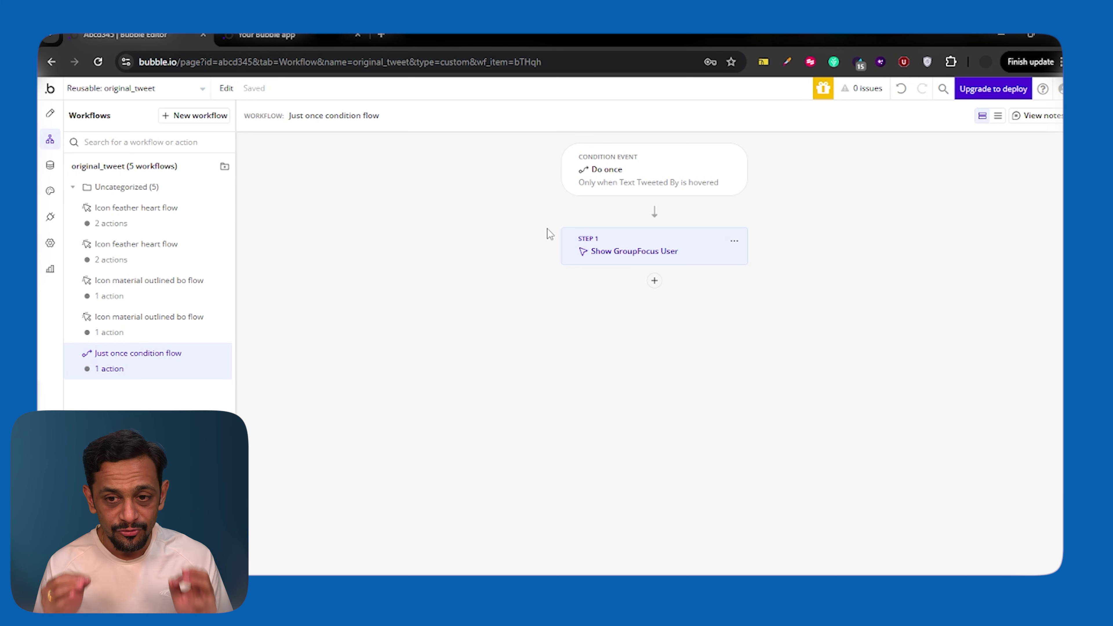
# - Switch to the tweet page, run it as a user near the end of All Users, and check the popup on a tweet author's name
pyautogui.click(147, 90)
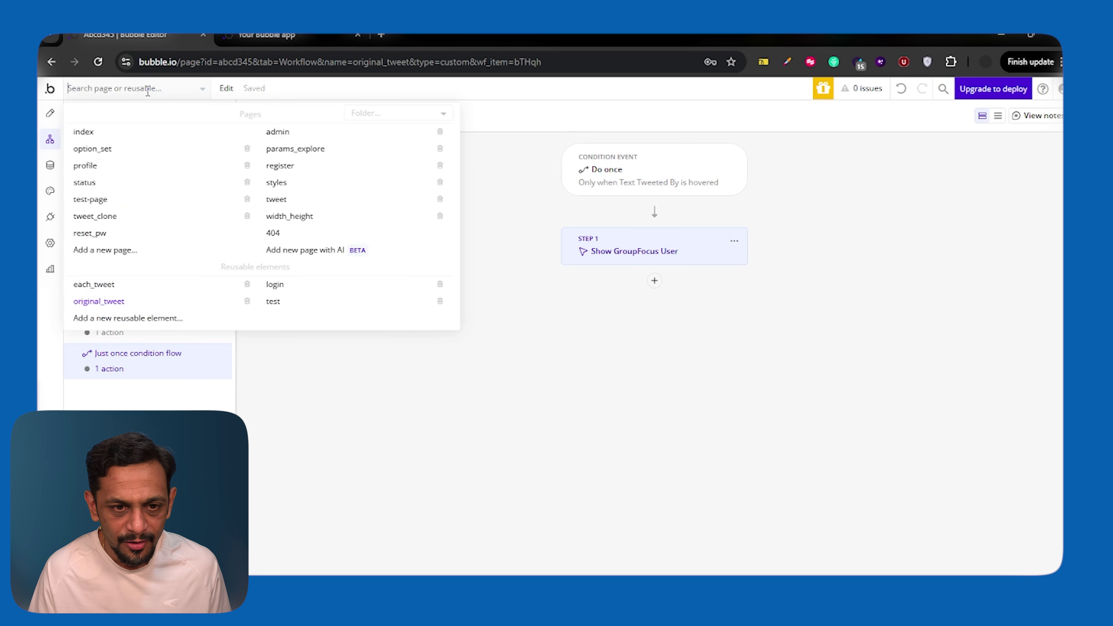
pyautogui.click(292, 202)
pyautogui.click(50, 165)
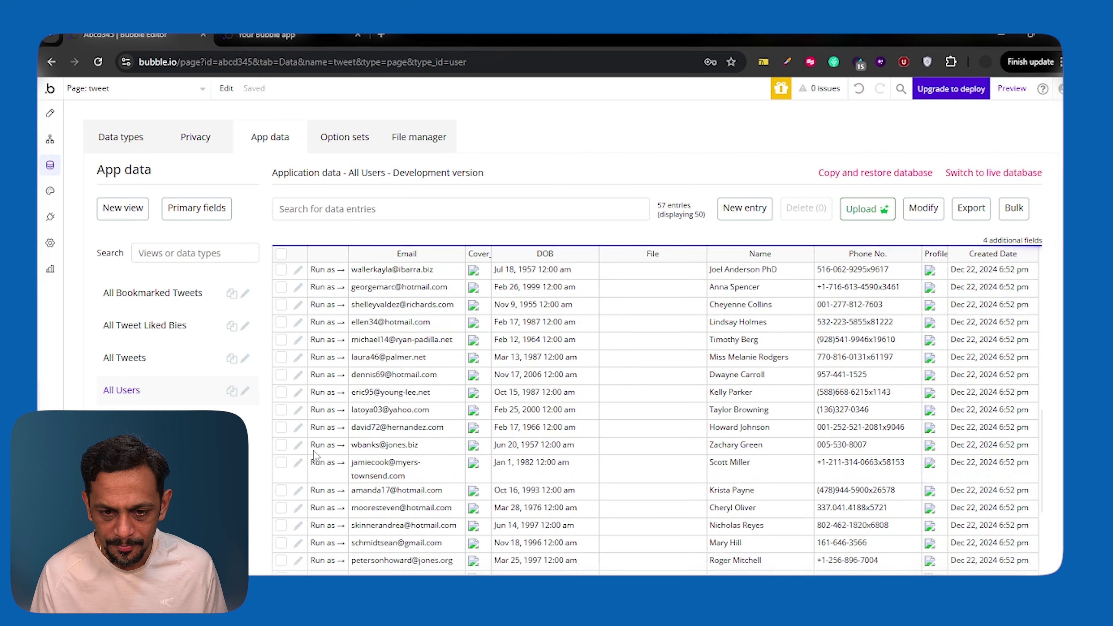
pyautogui.scroll(-5, 318, 457)
pyautogui.scroll(-2, 341, 518)
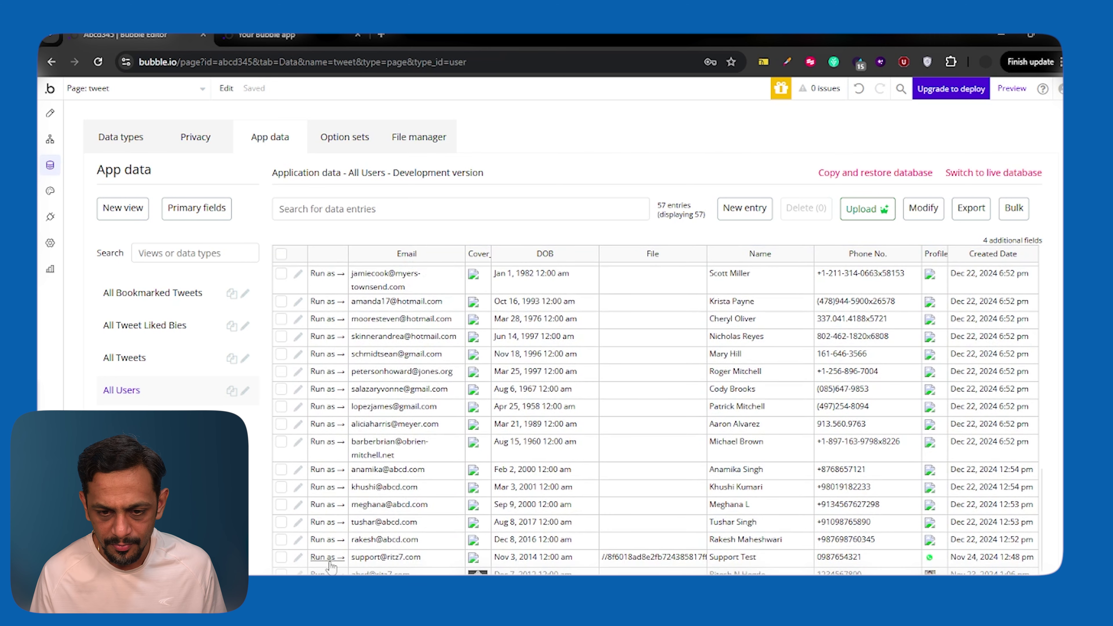
pyautogui.click(325, 565)
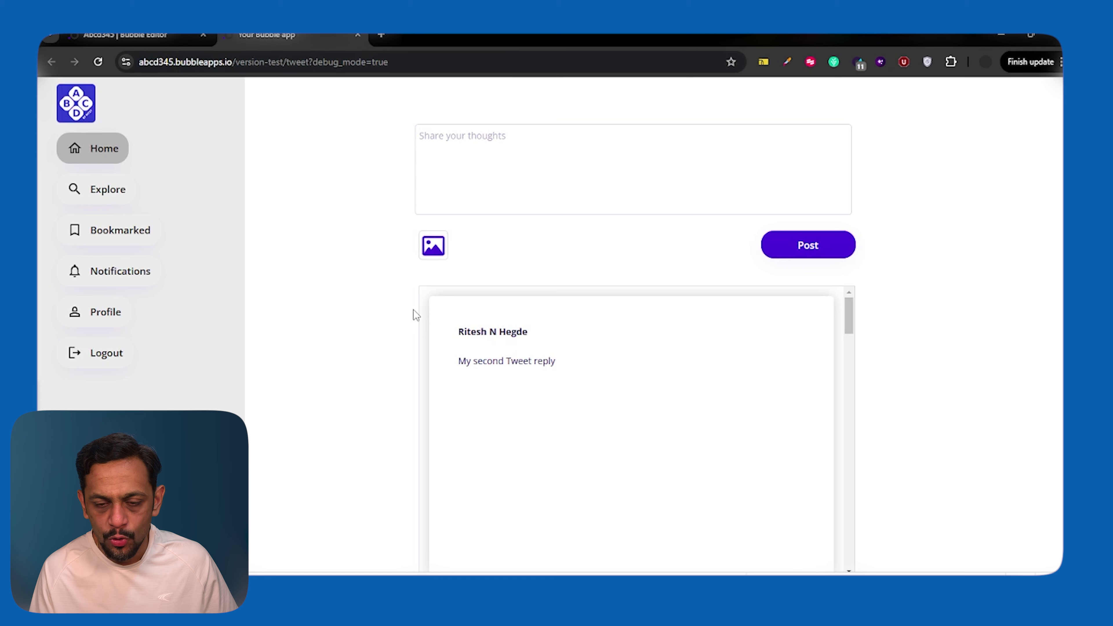
pyautogui.moveTo(512, 340)
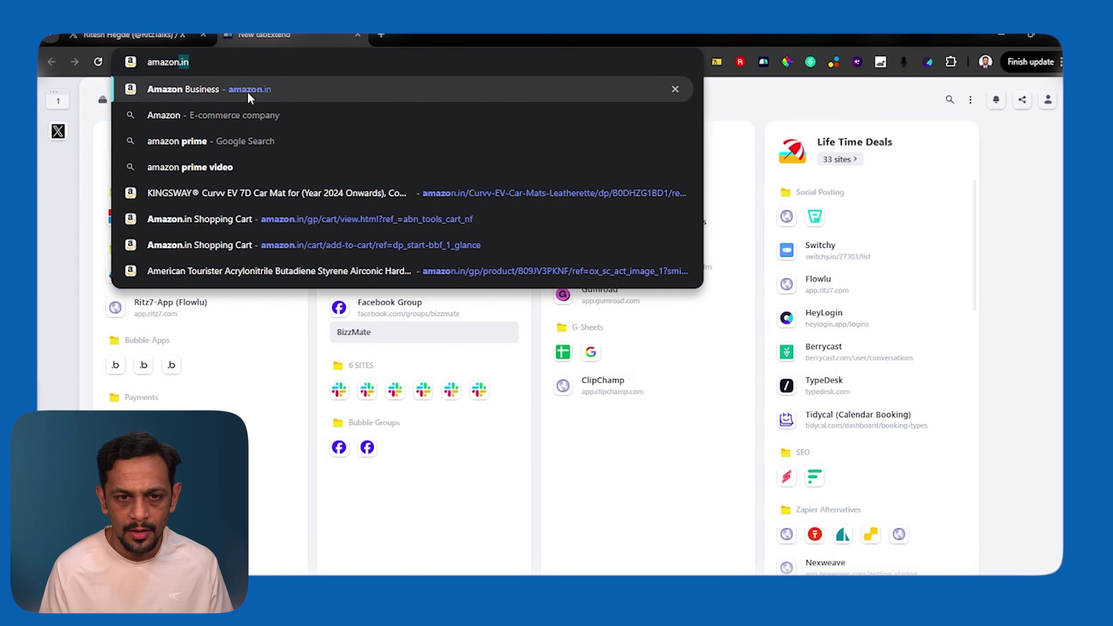
# - Open amazon.in and examine the Lists and Join Prime pop-up menus in its header as focus group examples
pyautogui.click(247, 90)
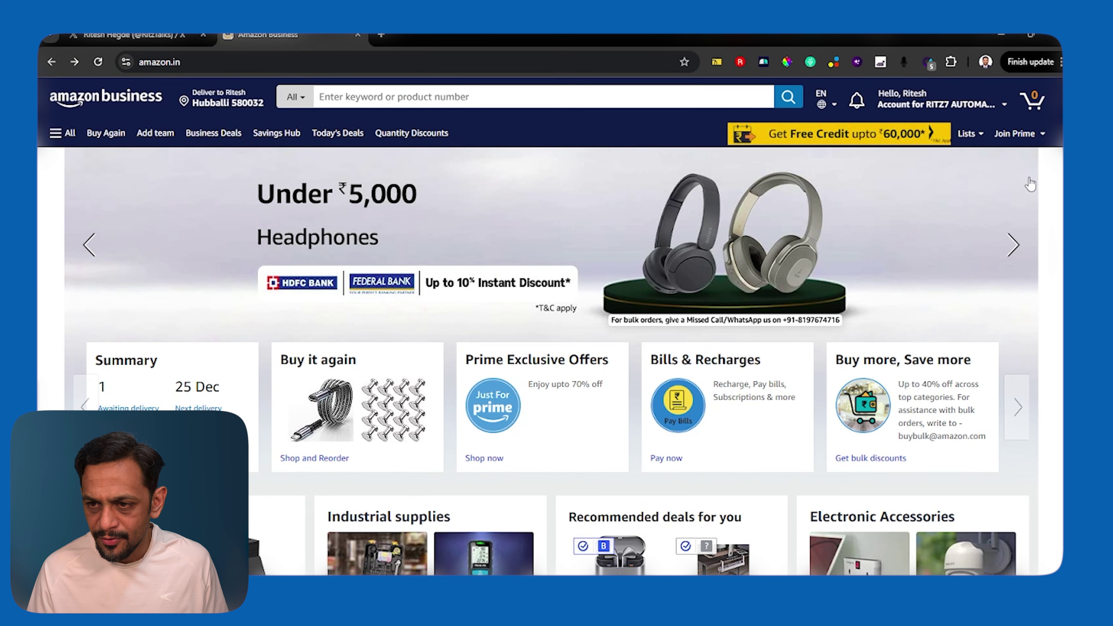
pyautogui.moveTo(971, 140)
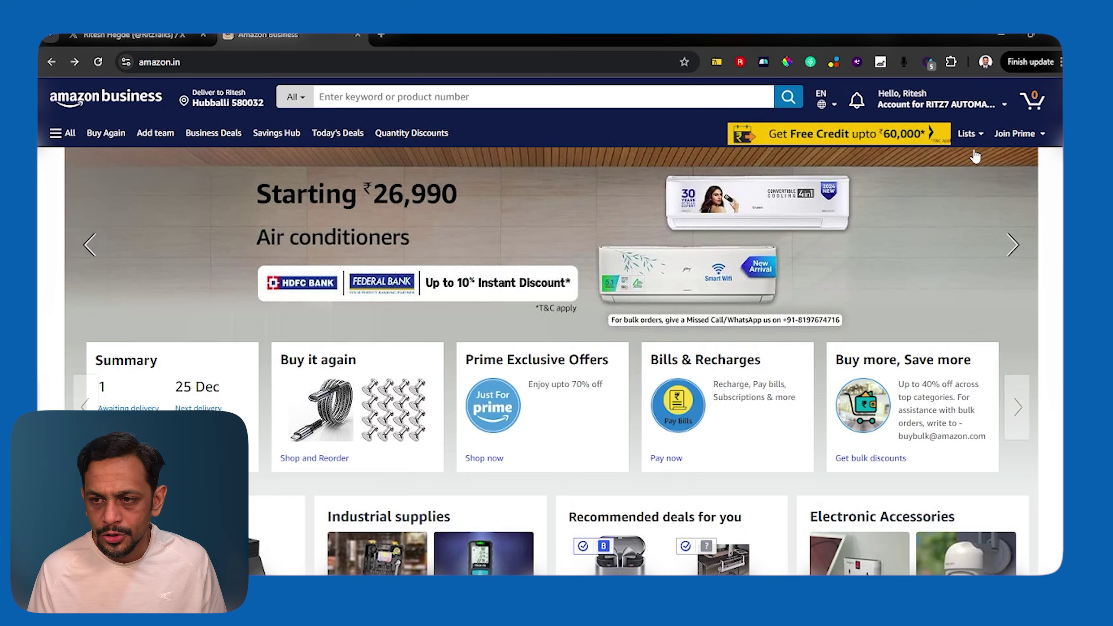
pyautogui.moveTo(1008, 136)
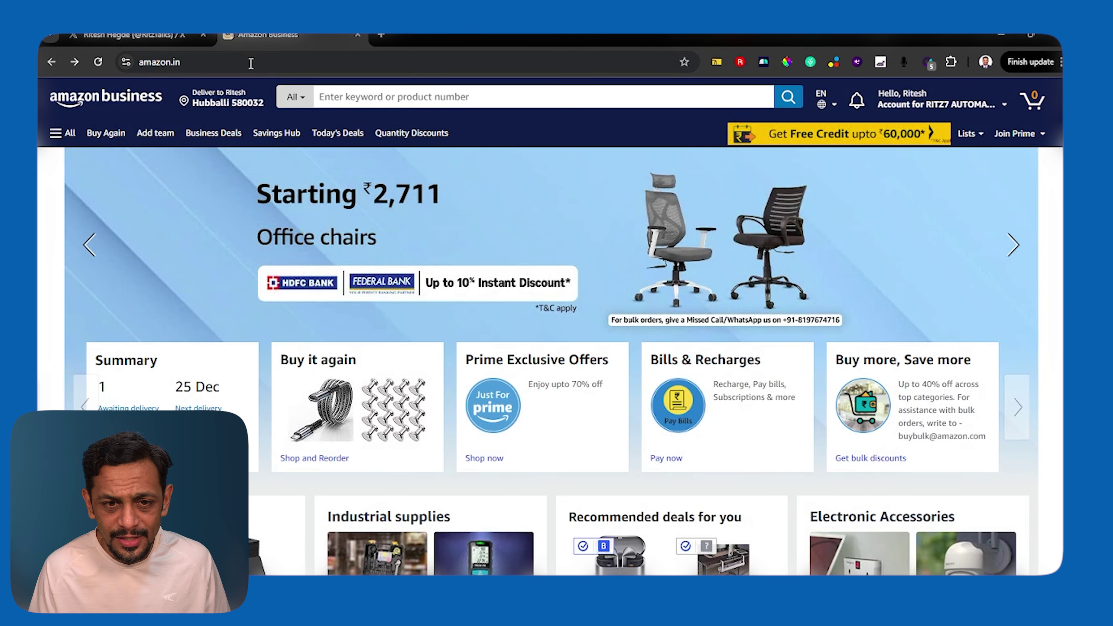
# - Open linkedin.com and examine the Me and For Business pop-up menus as further focus group examples
pyautogui.click(251, 62)
pyautogui.write('linkedin.com')
pyautogui.press('Return')
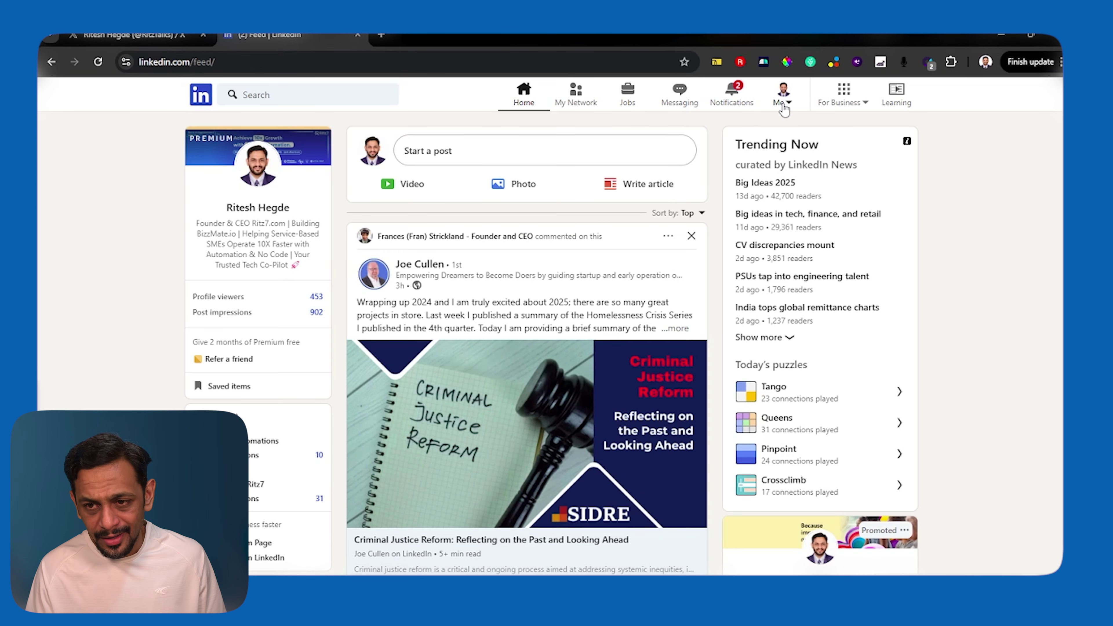
pyautogui.click(784, 108)
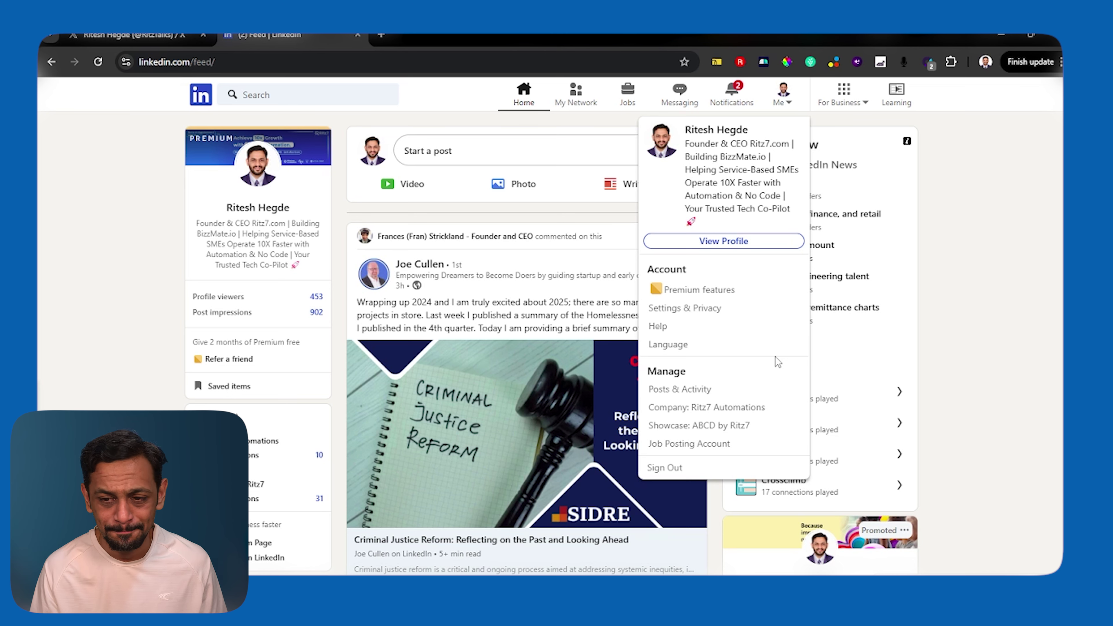
pyautogui.click(846, 105)
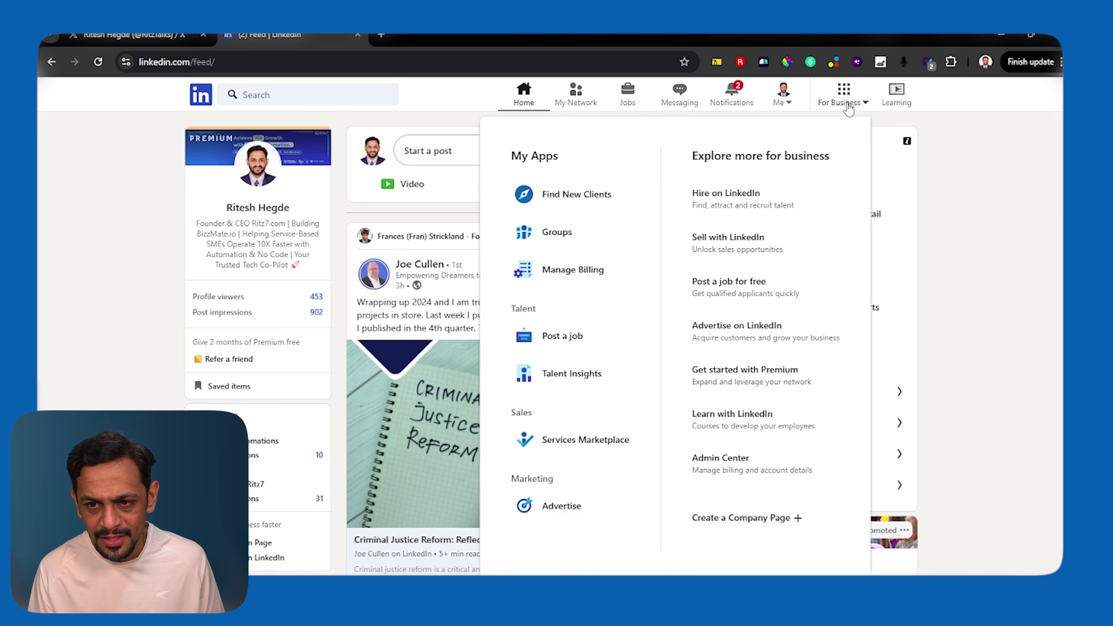